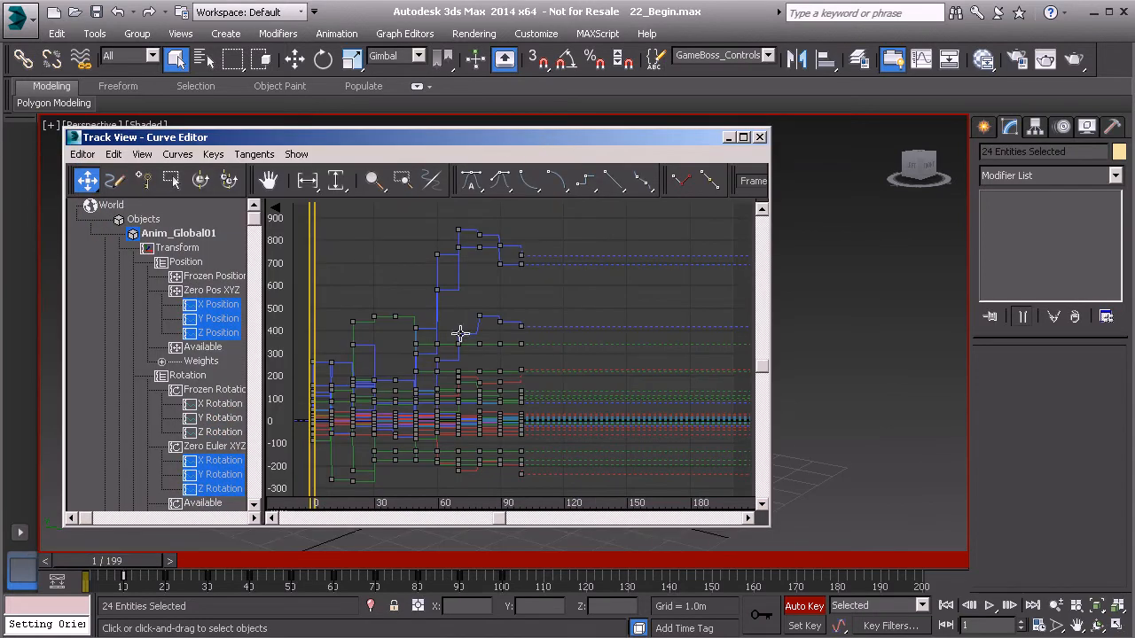
- Widen the Curve Editor window and turn on Auto Expand for animated tracks
left_click_drag(770, 525, 887, 514)
left_click(297, 155)
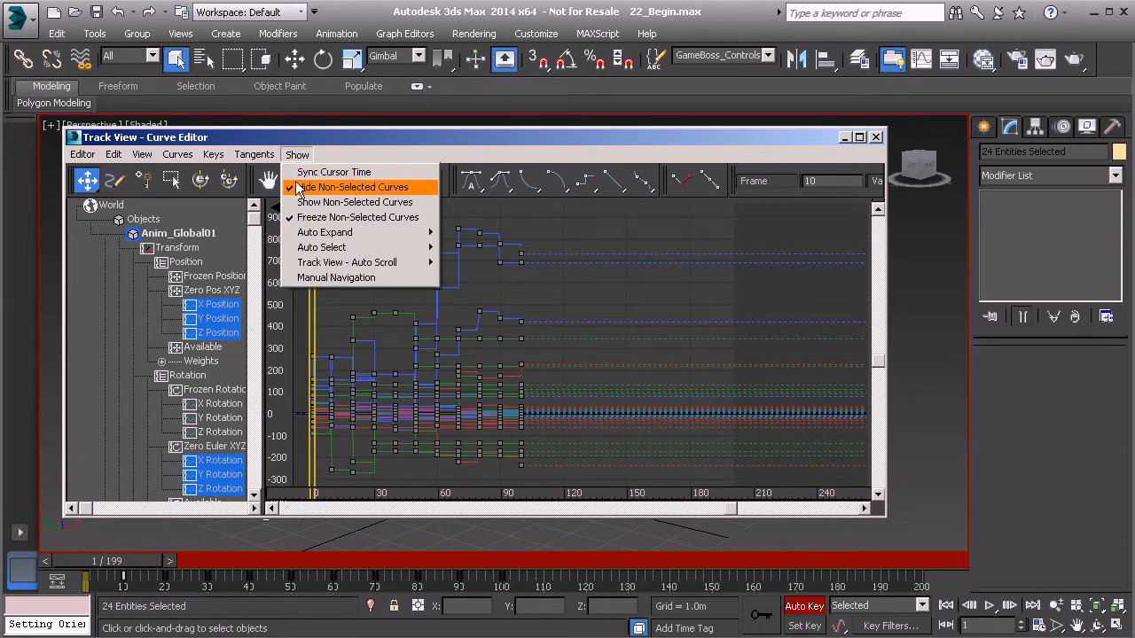
mouse_move(350, 235)
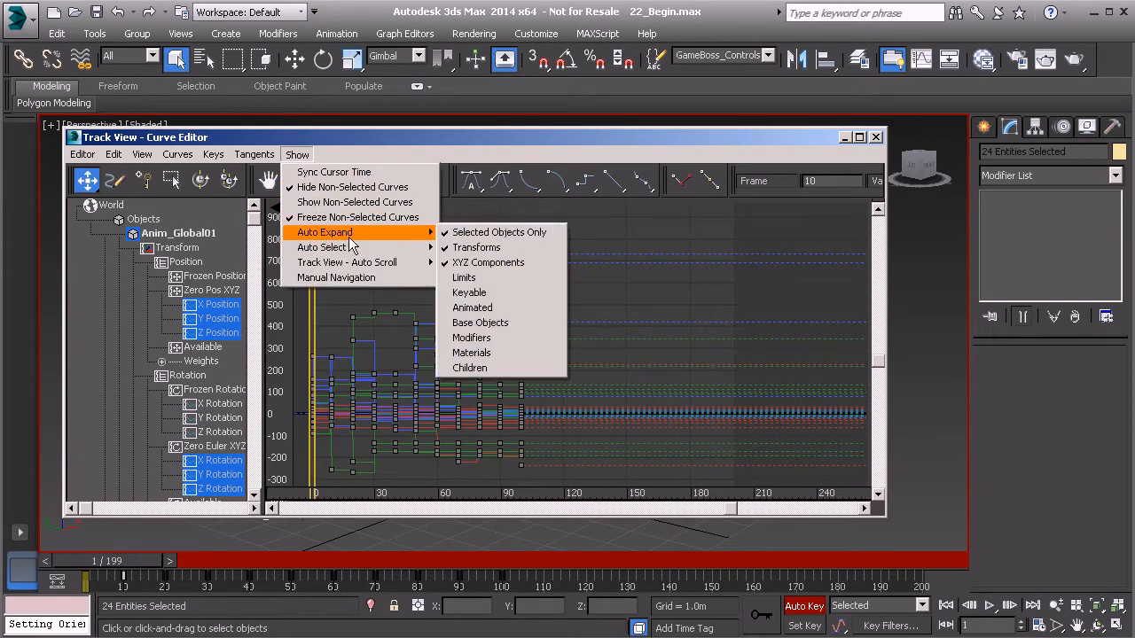
left_click(509, 309)
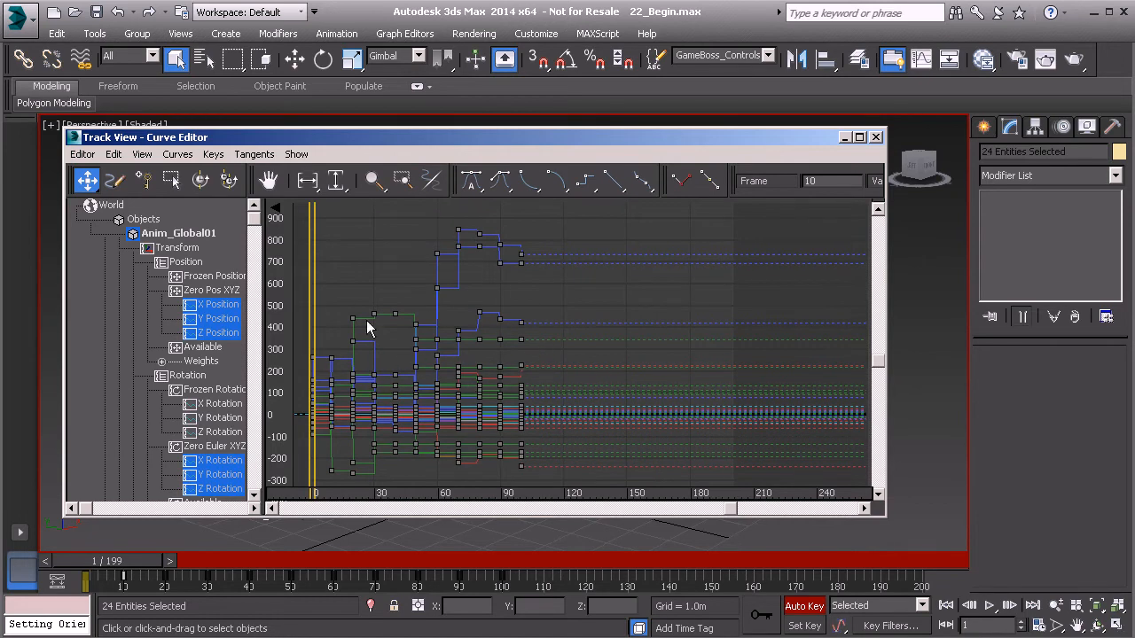
- Display only the animated custom attribute curve under the ExtraControls modifier in the Curve Editor
left_click_drag(254, 220, 254, 237)
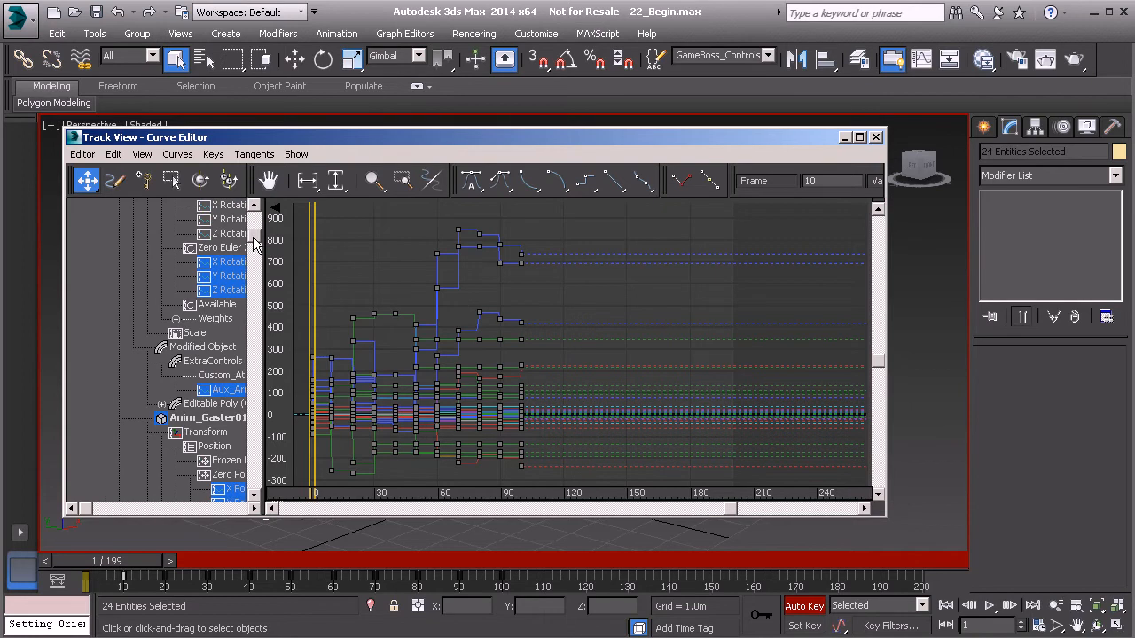
left_click(230, 391)
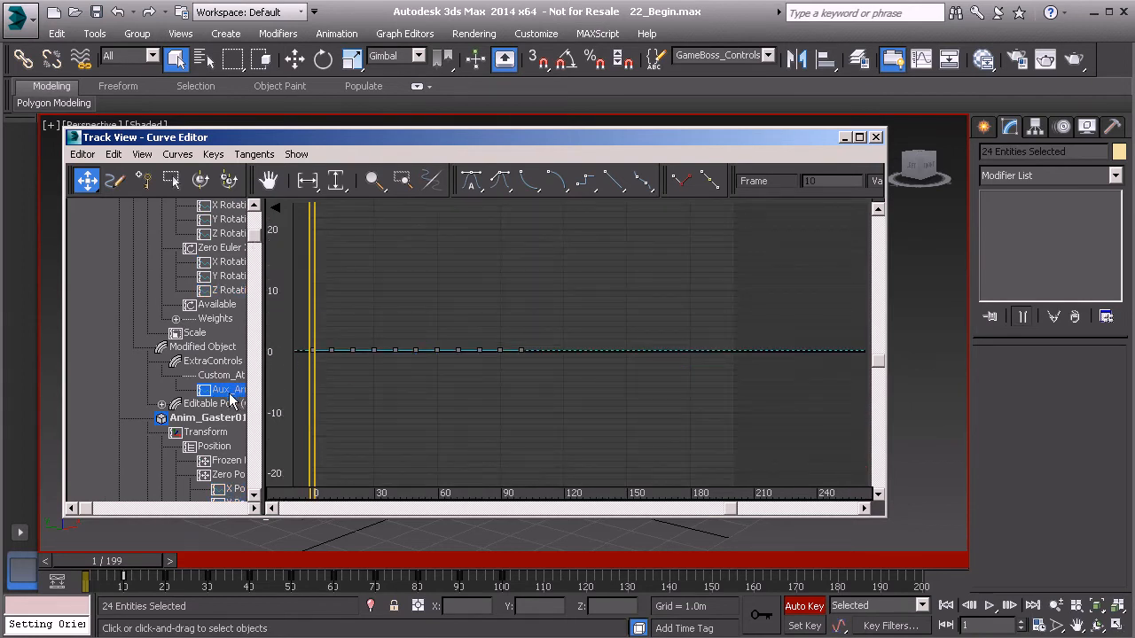
middle_click_drag(398, 360, 471, 364)
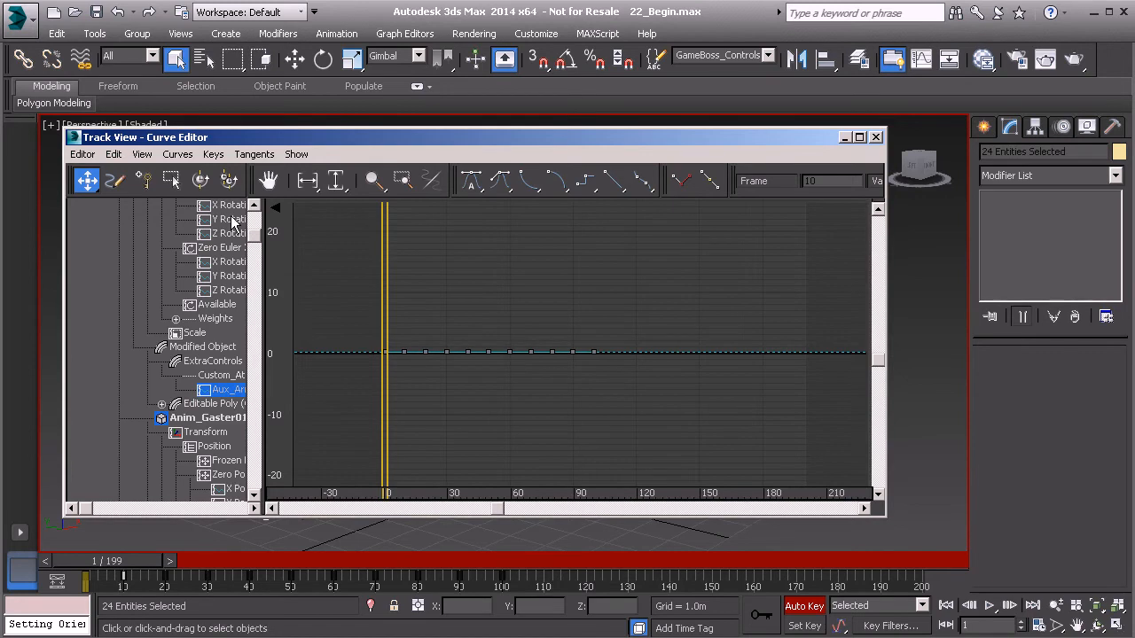
- Shift the Curve Editor window down, then switch Auto Expand for animated tracks off and on again to compare the track lists
left_click_drag(467, 136, 481, 215)
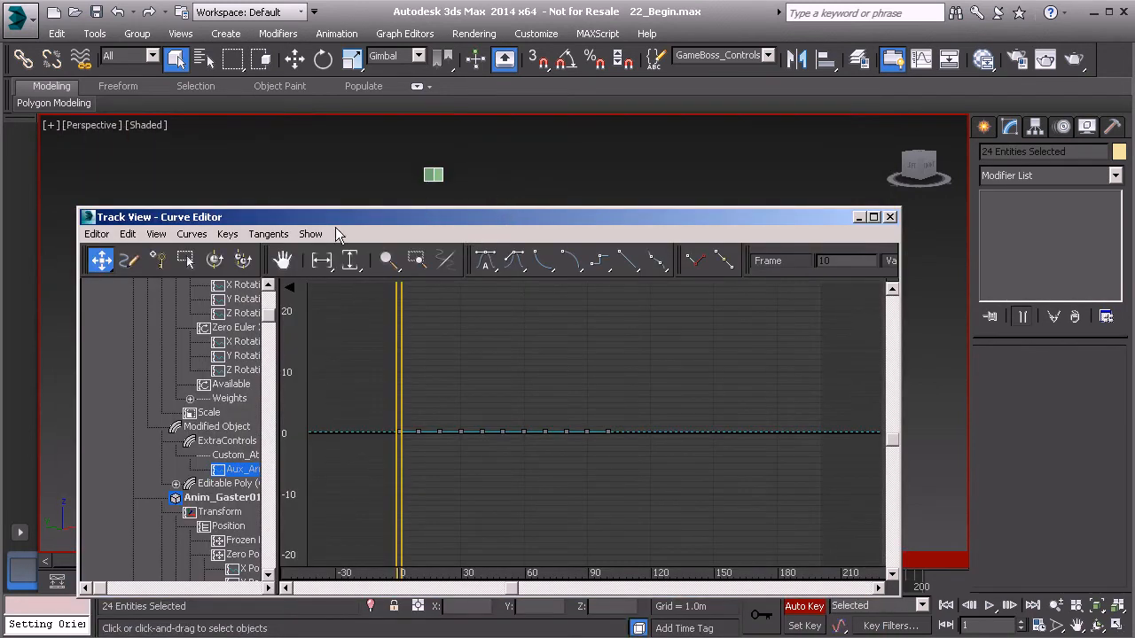
left_click(311, 234)
mouse_move(381, 310)
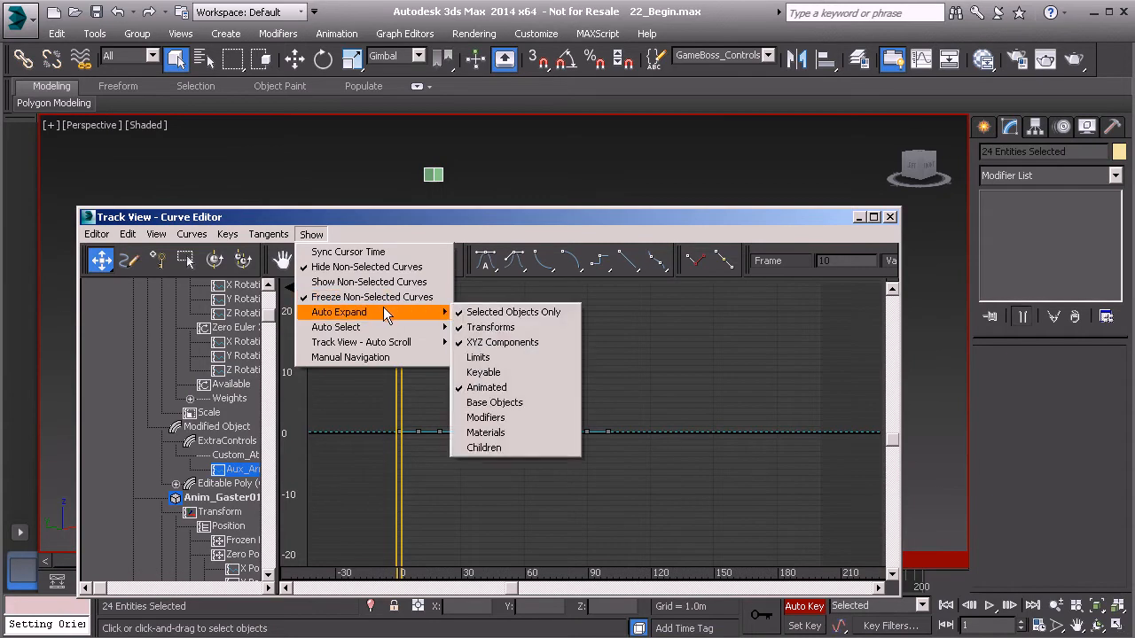
left_click(486, 387)
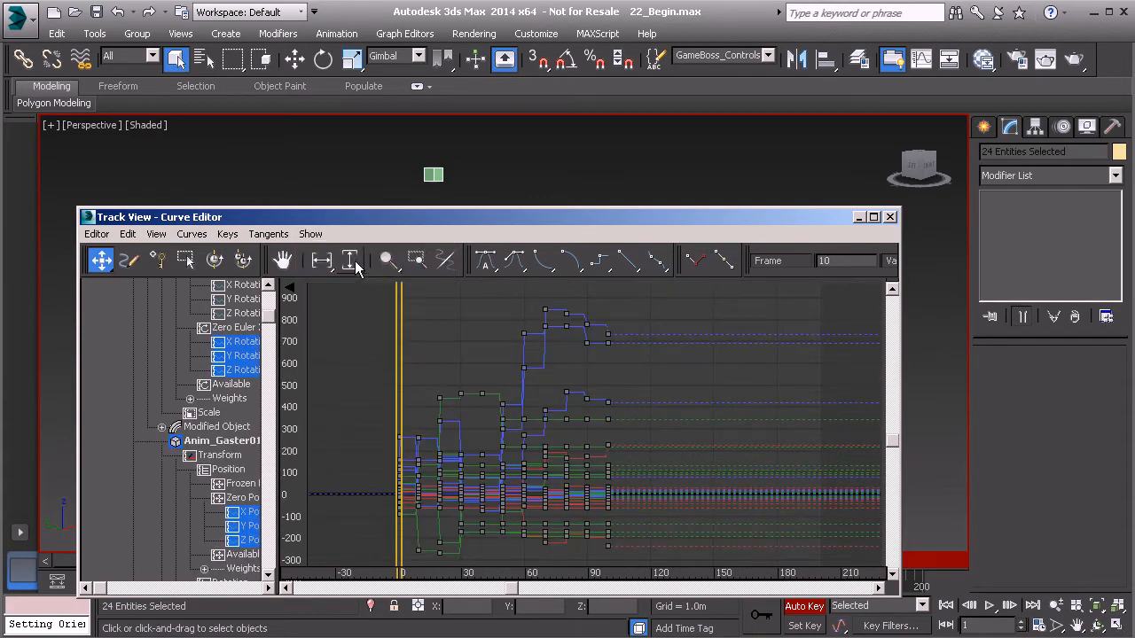
left_click(310, 236)
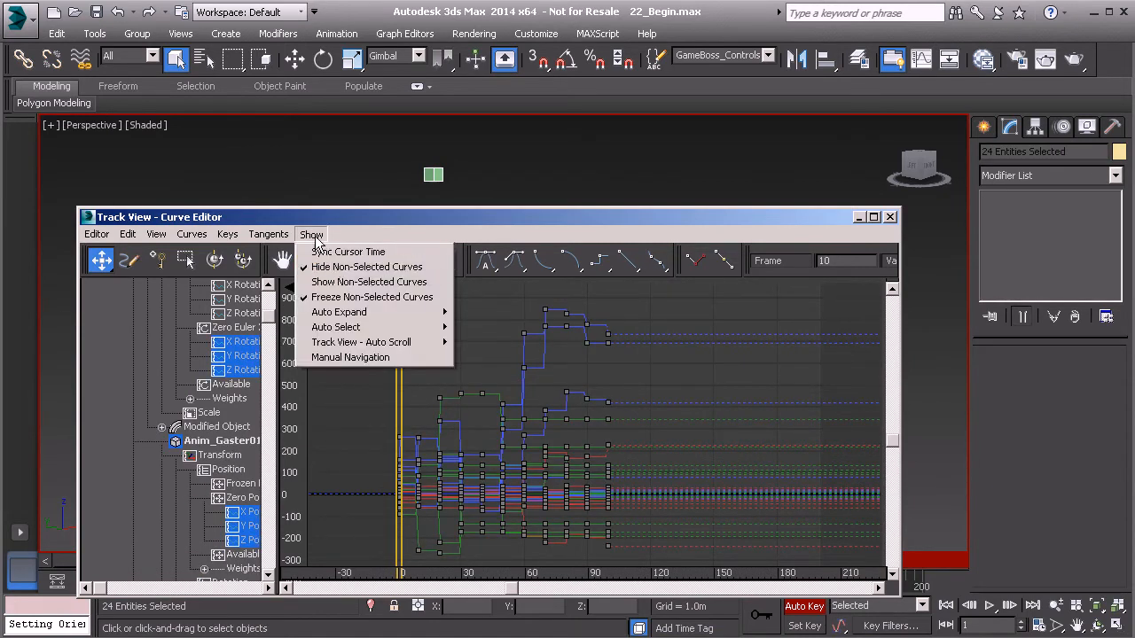
mouse_move(390, 312)
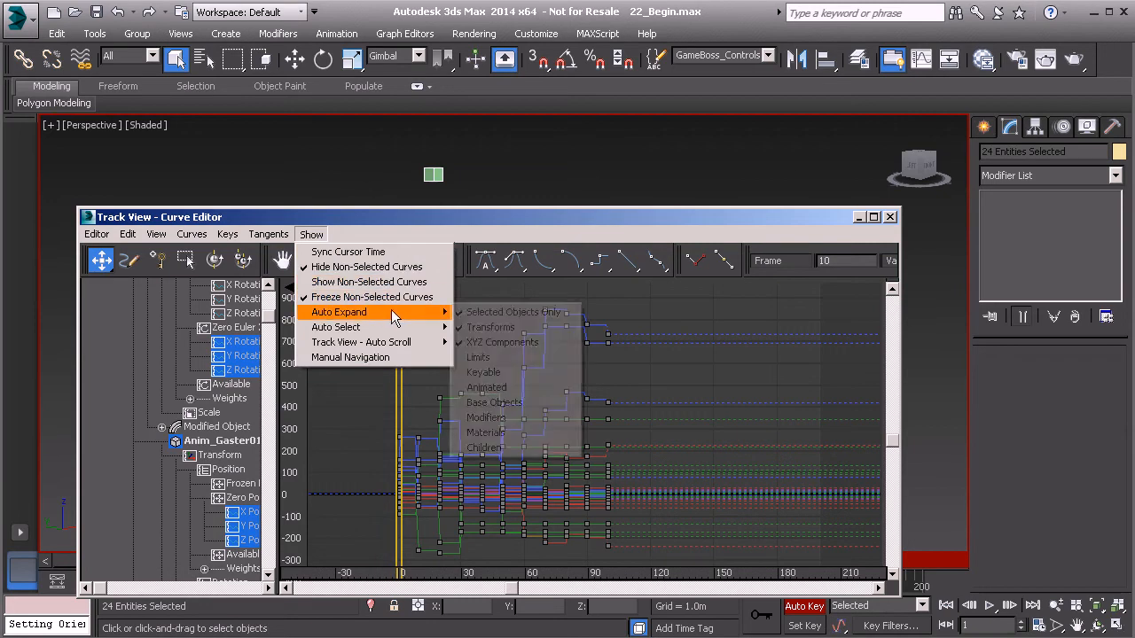
left_click(520, 387)
left_click(312, 234)
mouse_move(371, 316)
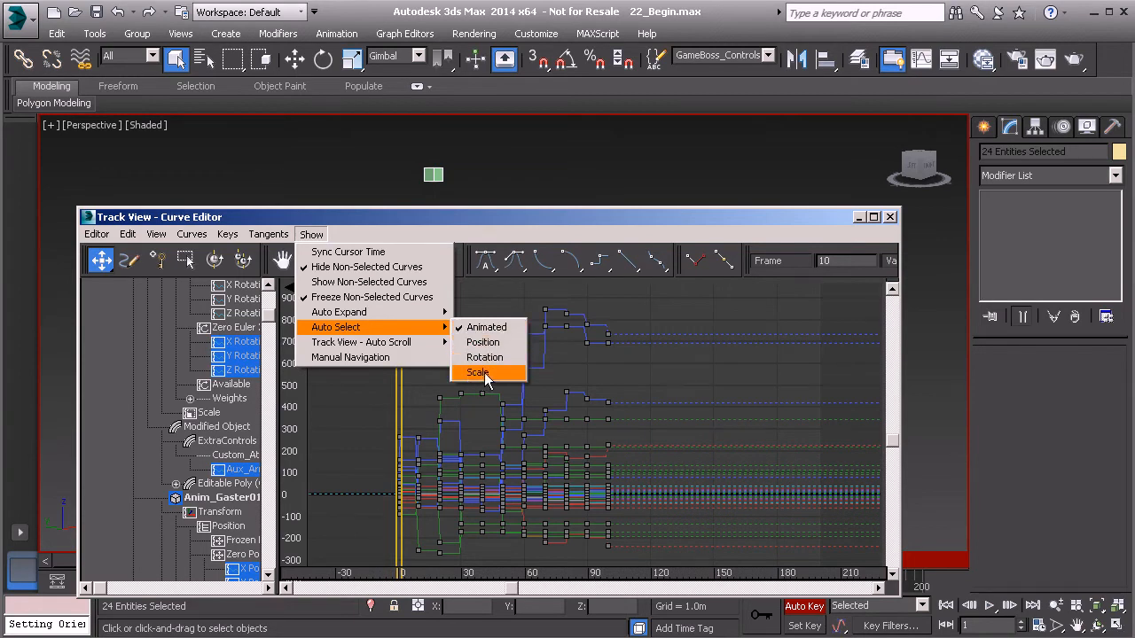
left_click(518, 212)
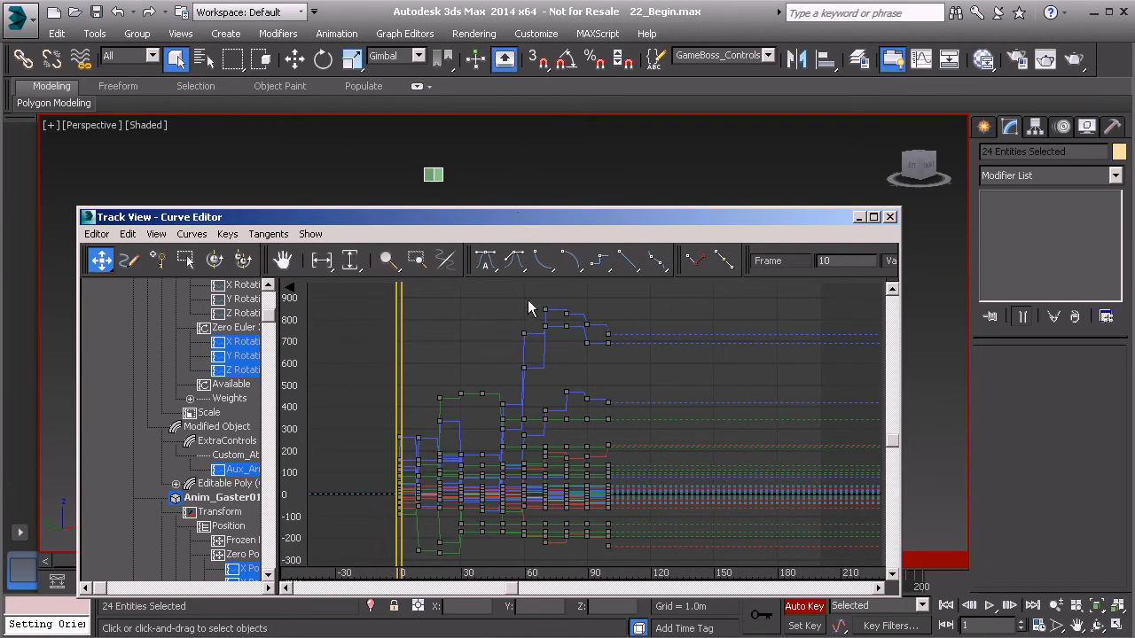
- Set all keys of the displayed curves to Auto tangents and close the Curve Editor
left_click_drag(366, 293, 690, 565)
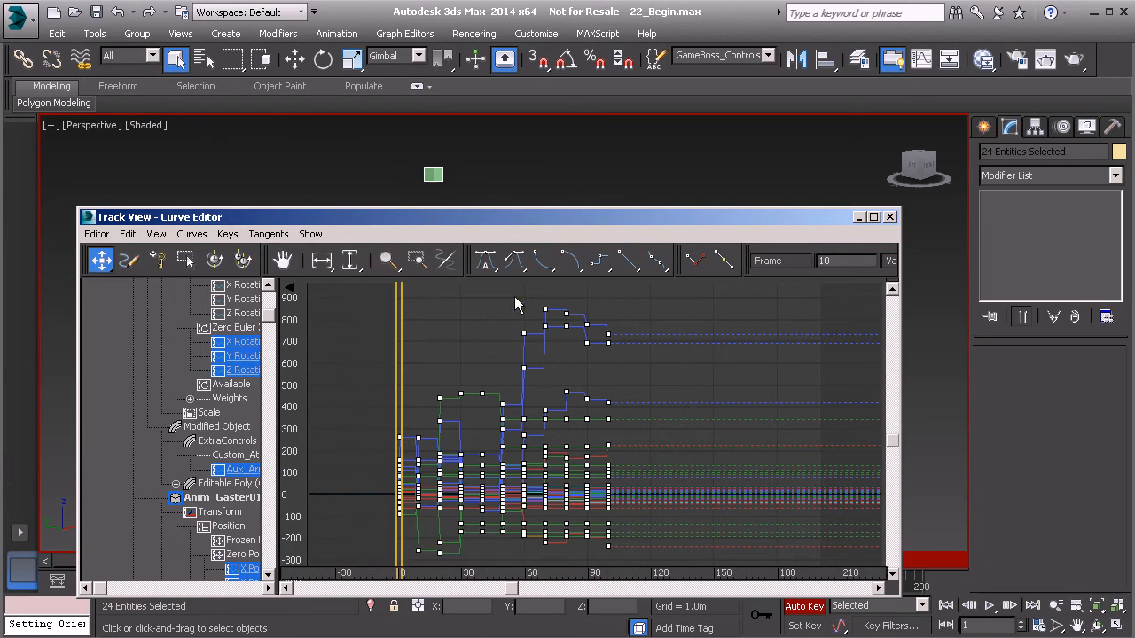
left_click(487, 263)
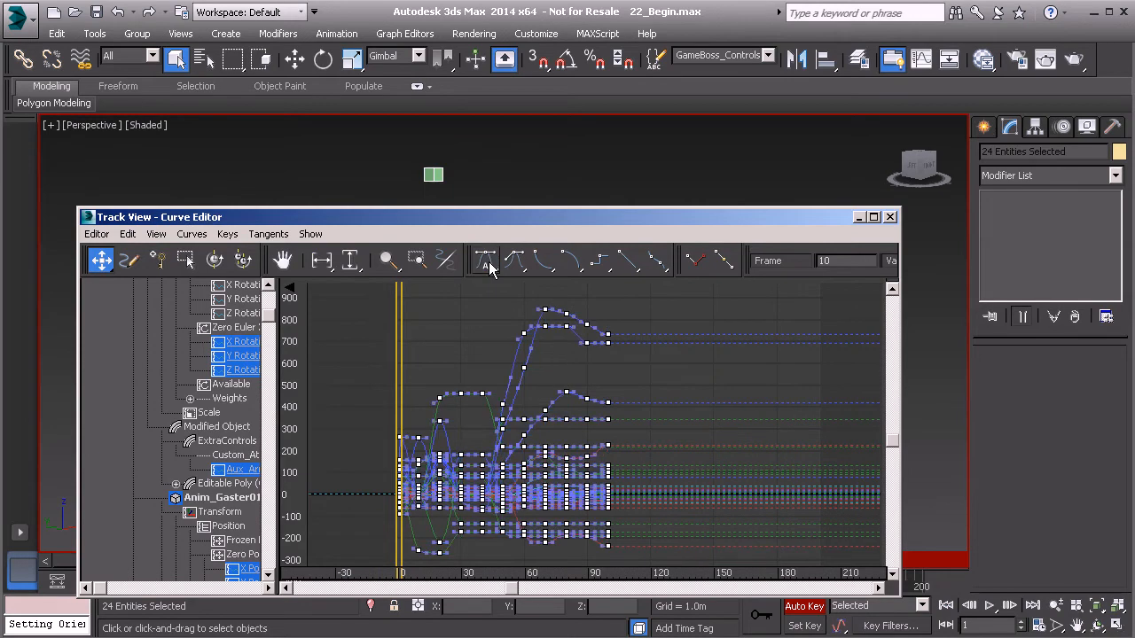
left_click(890, 216)
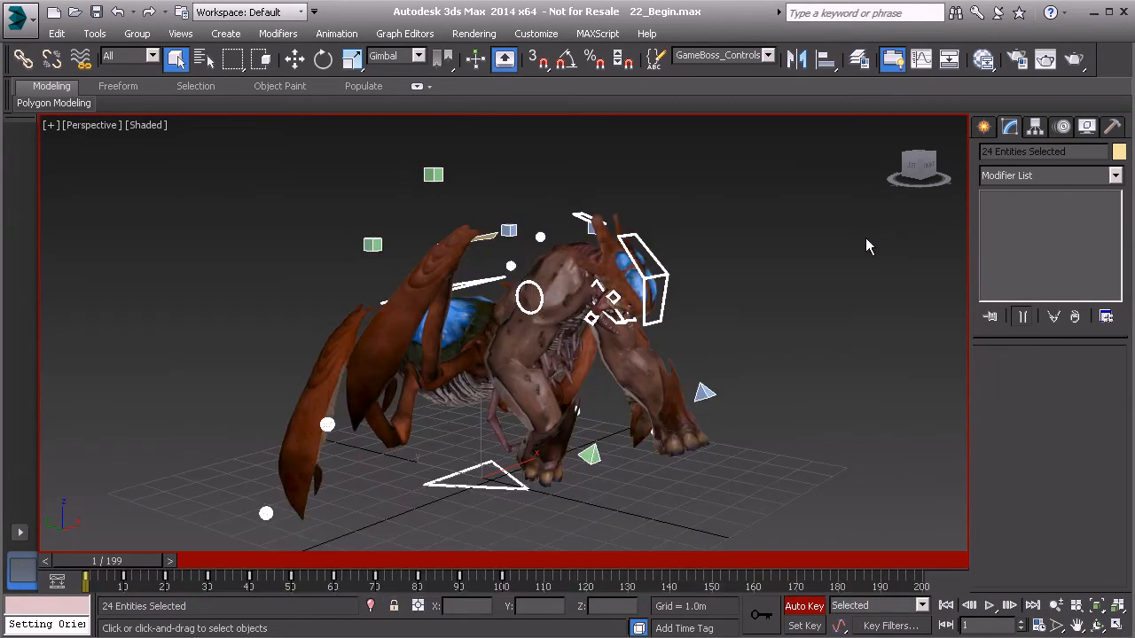
- Play back the animation, then shorten the active time range to end at frame 100 and return to frame 1
left_click(989, 606)
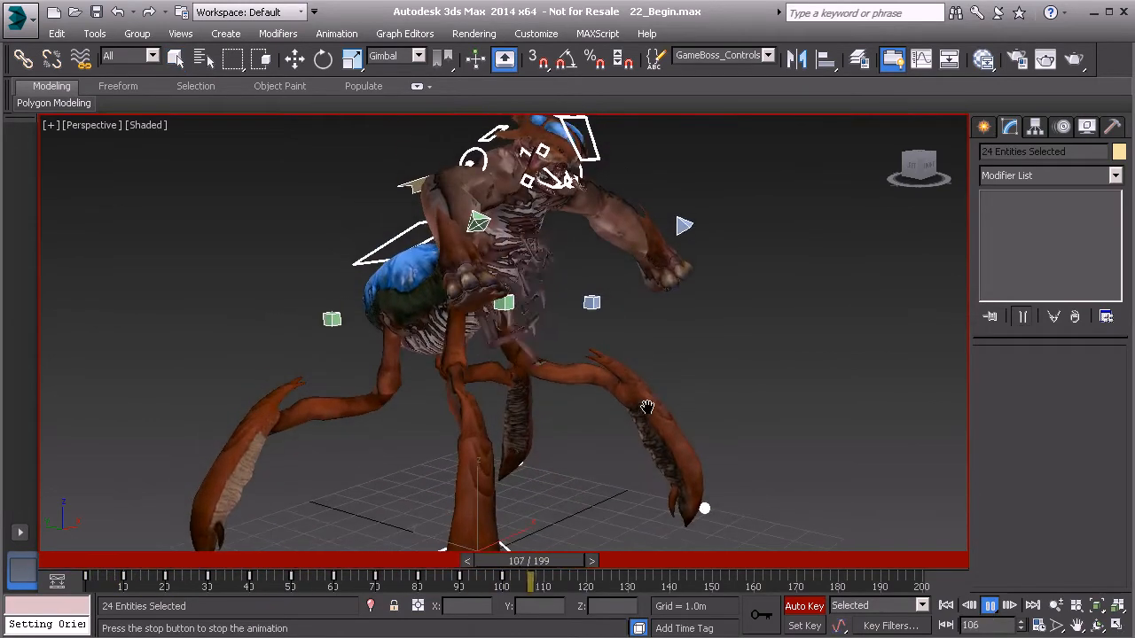
left_click(989, 606)
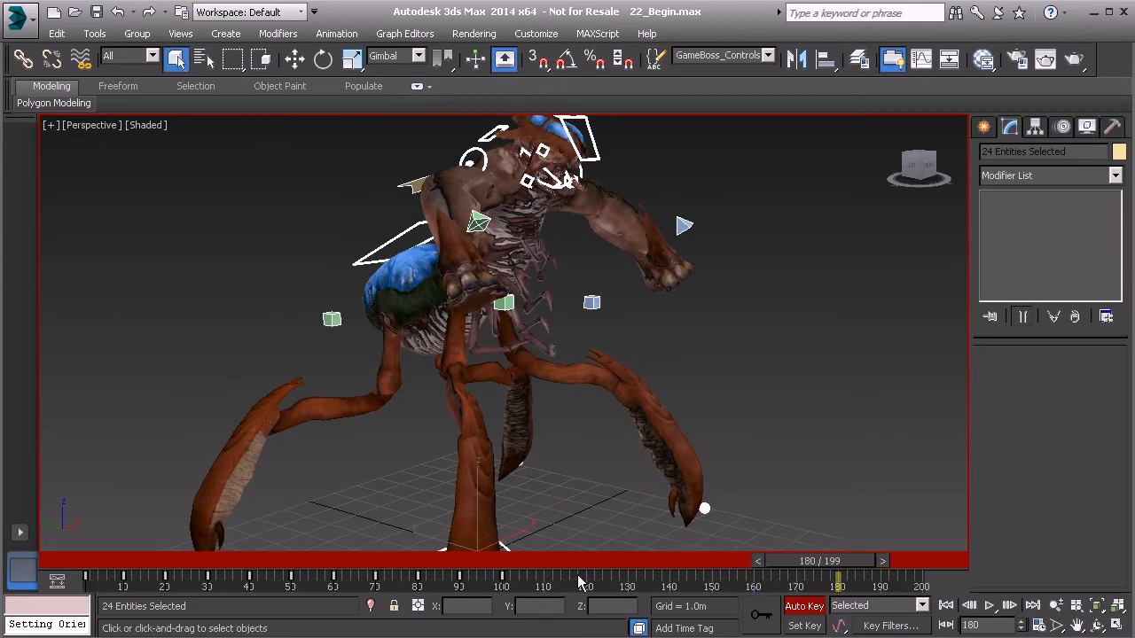
right_click_drag(577, 583, 989, 578, "ctrl+alt")
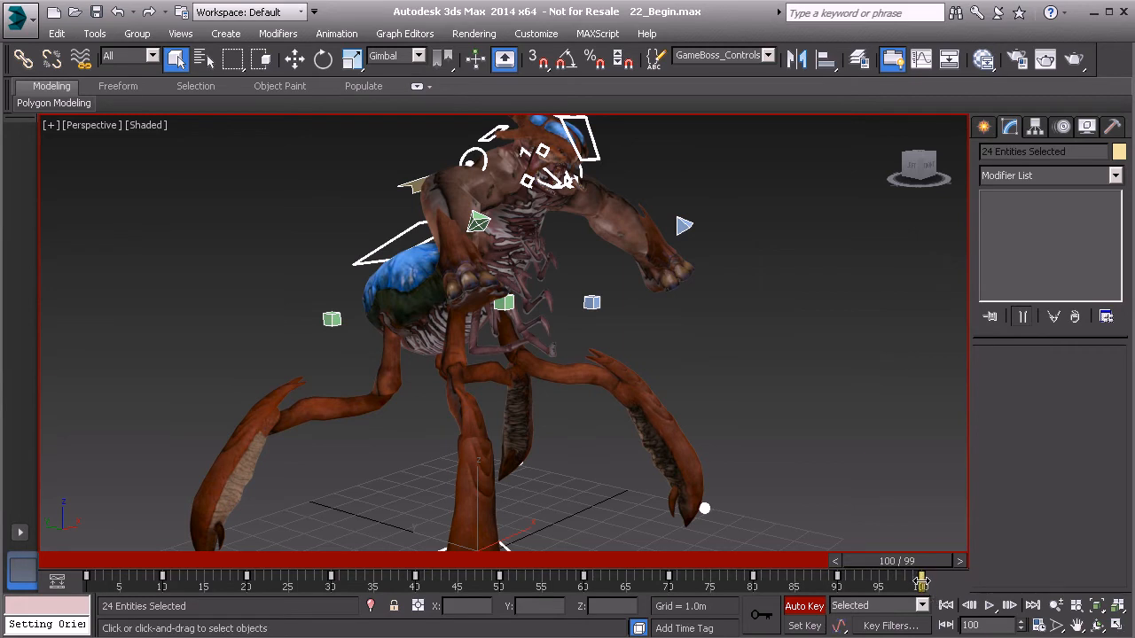
left_click_drag(915, 562, 133, 578)
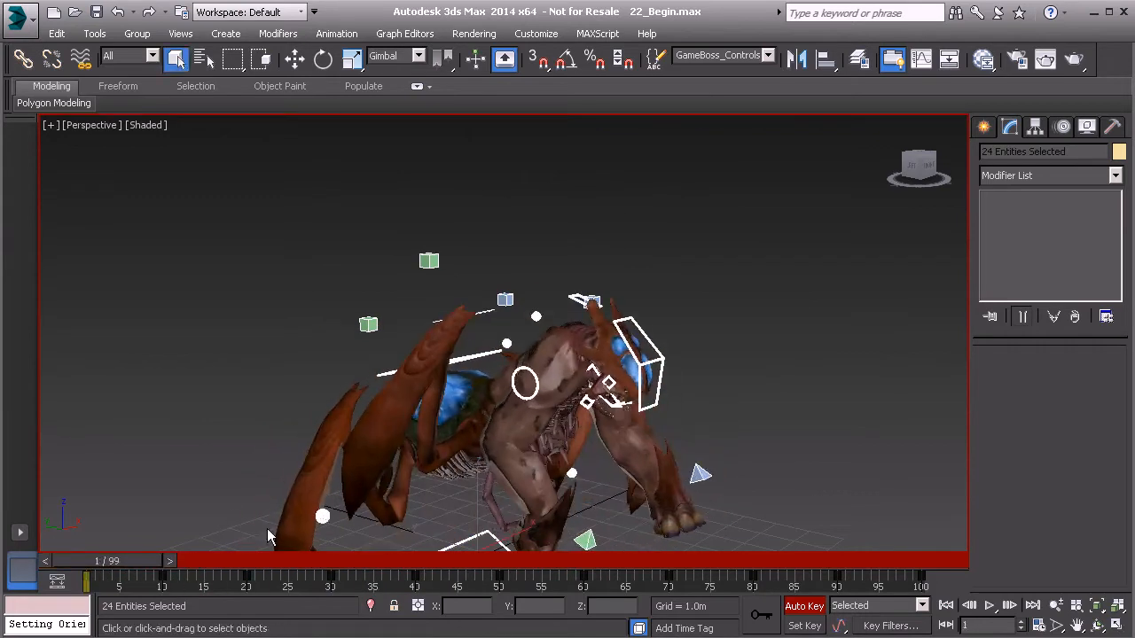
- Select only the Anim_Global01 triangle control and, at frame 30, move it backwards along Y to about 5.2 m
left_click(264, 365)
middle_click_drag(266, 373, 532, 468, "alt")
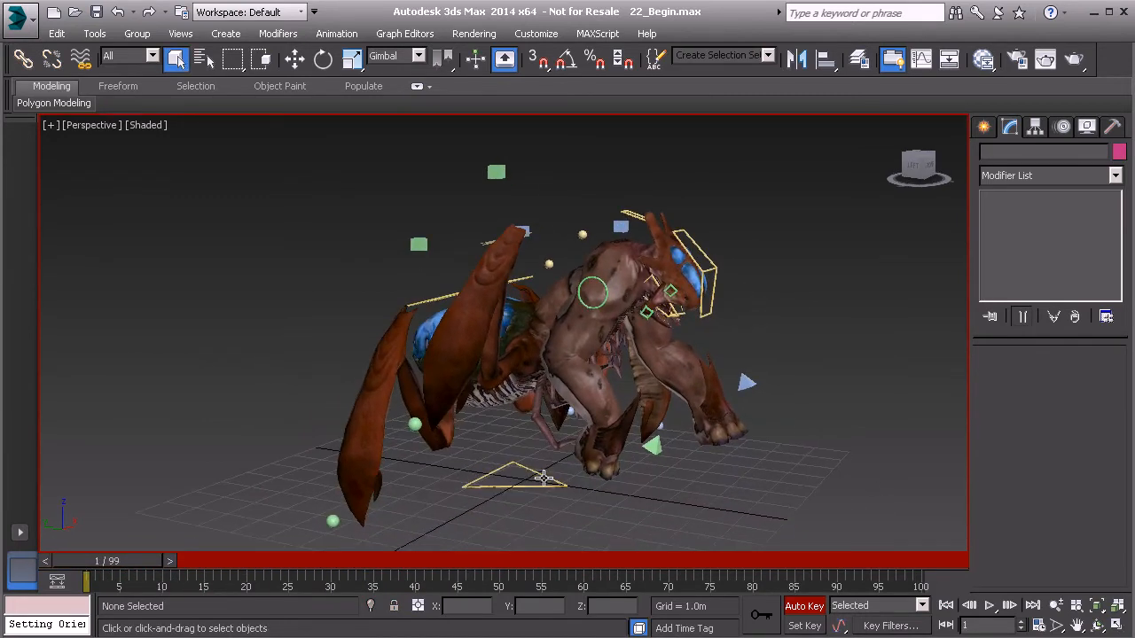
left_click(546, 476)
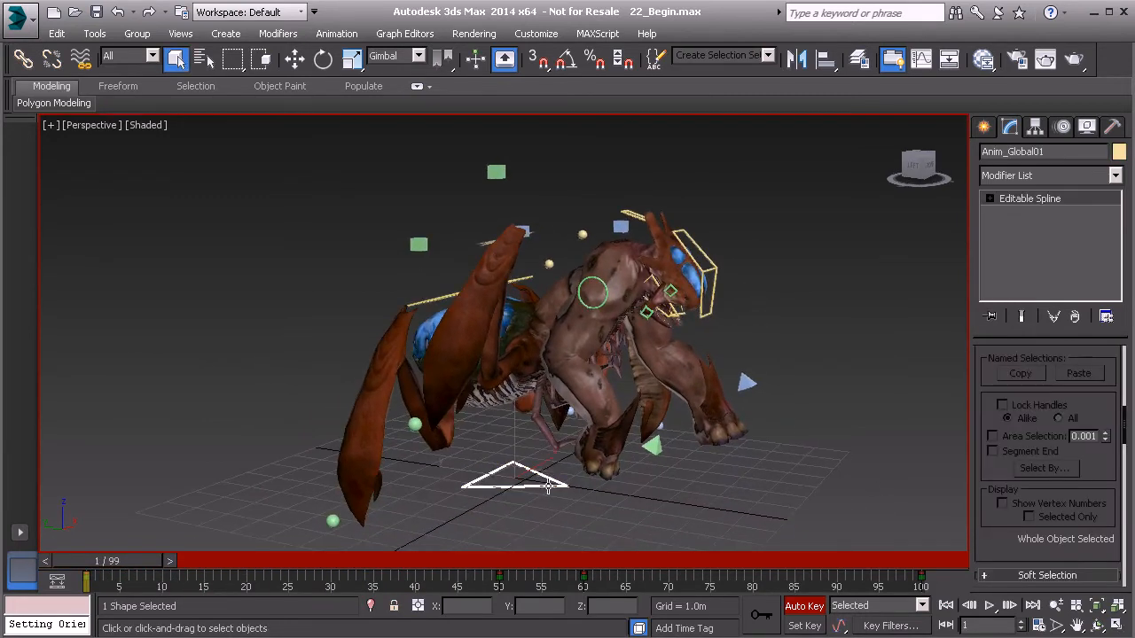
middle_click_drag(539, 487, 547, 496, "alt")
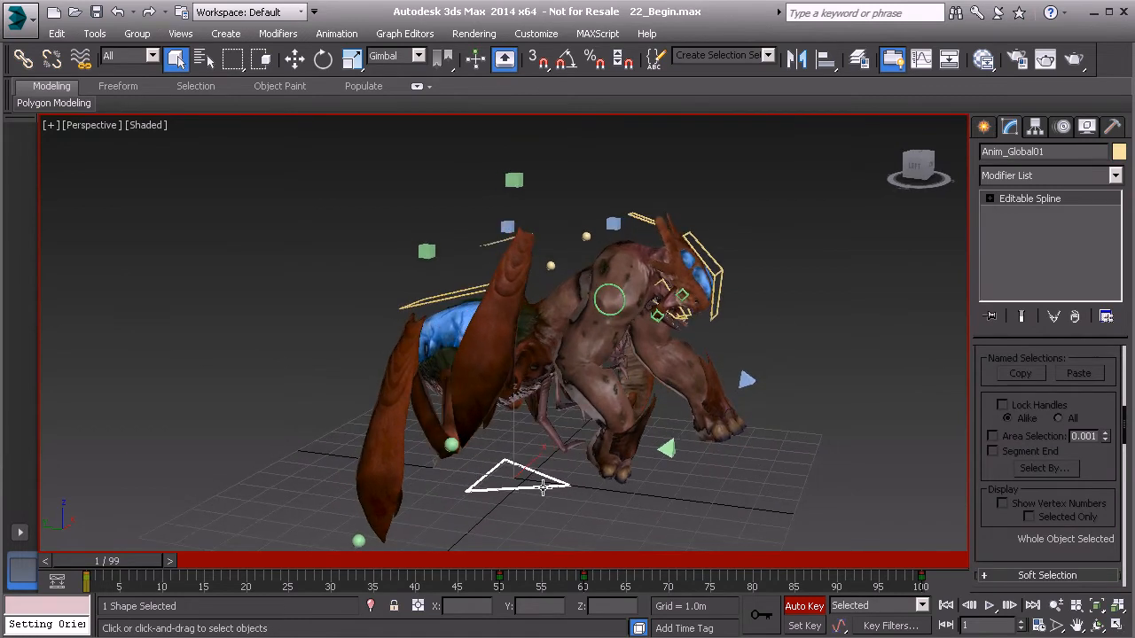
key("w")
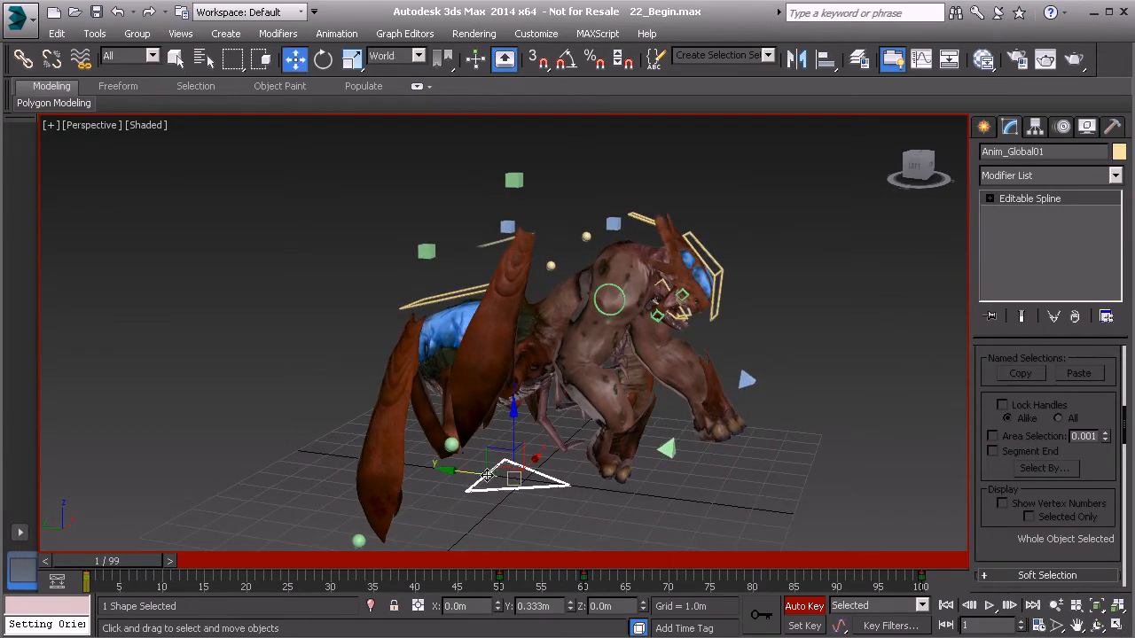
left_click_drag(121, 568, 352, 605)
key("w")
middle_click_drag(357, 488, 384, 483, "alt")
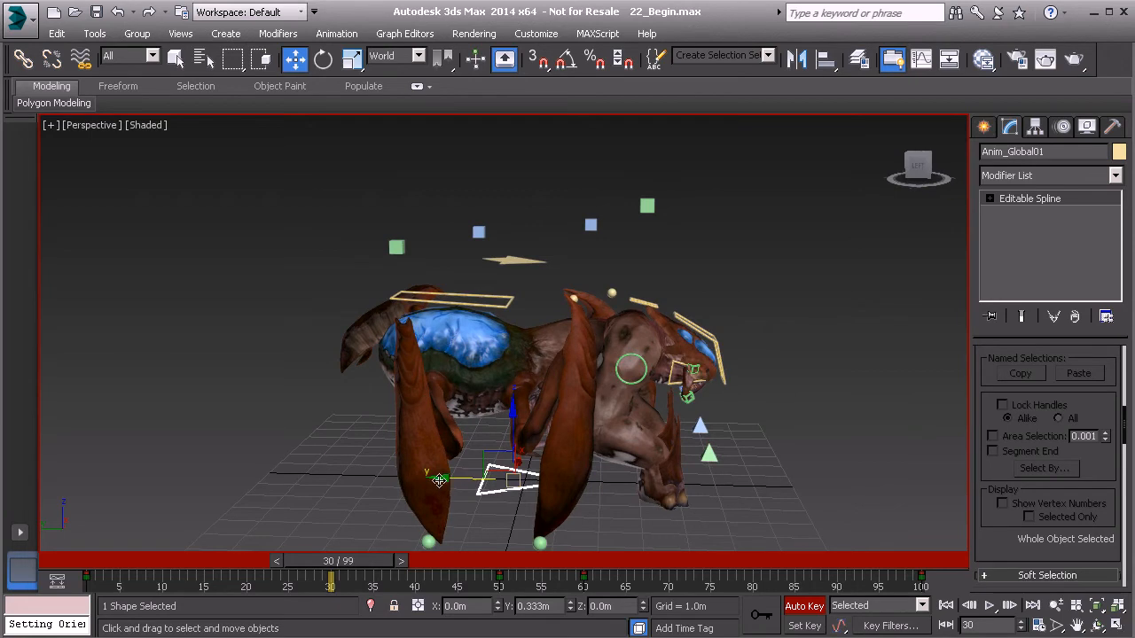
left_click_drag(441, 481, 252, 474)
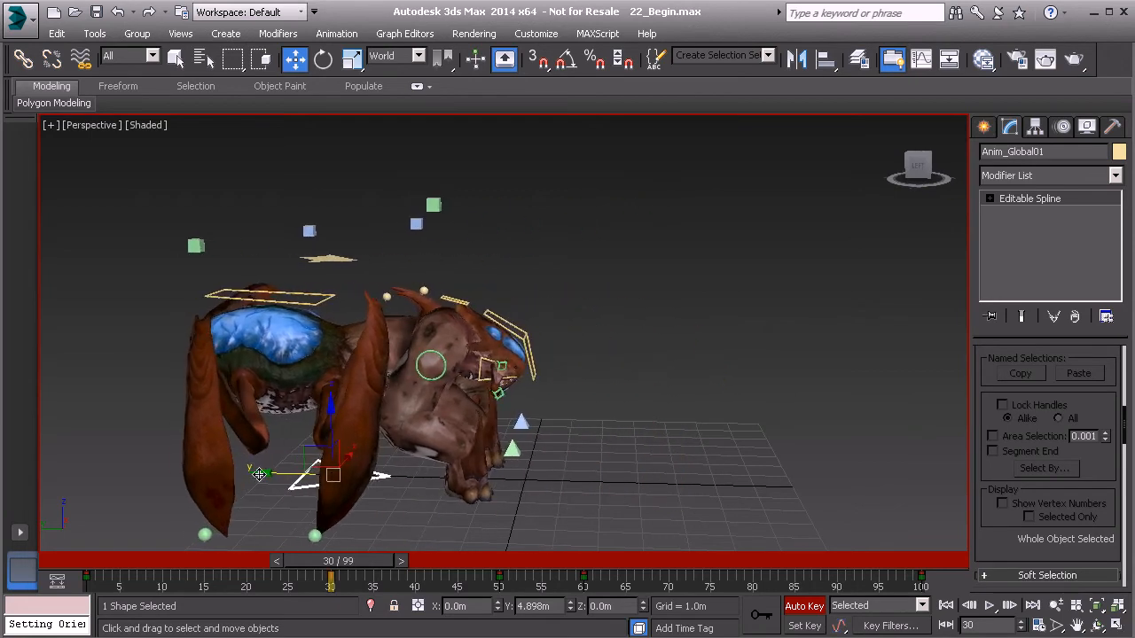
- Copy the Anim_Global01 key from frame 30 to frame 50 and go to frame 50
left_click_drag(351, 574, 510, 606)
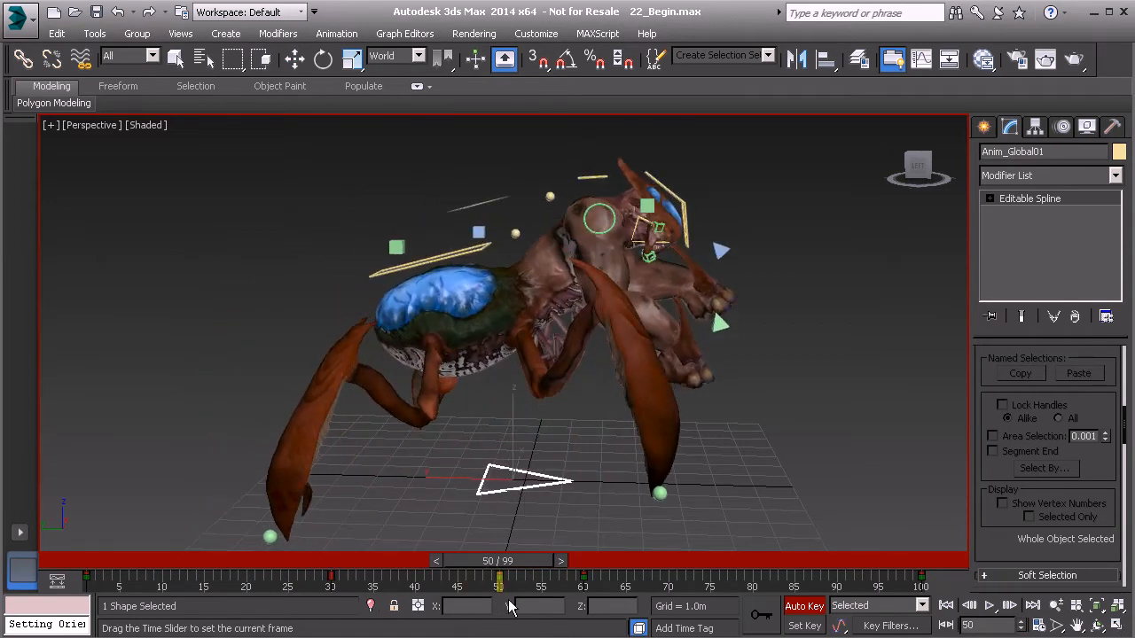
left_click_drag(510, 607, 355, 606)
key("w")
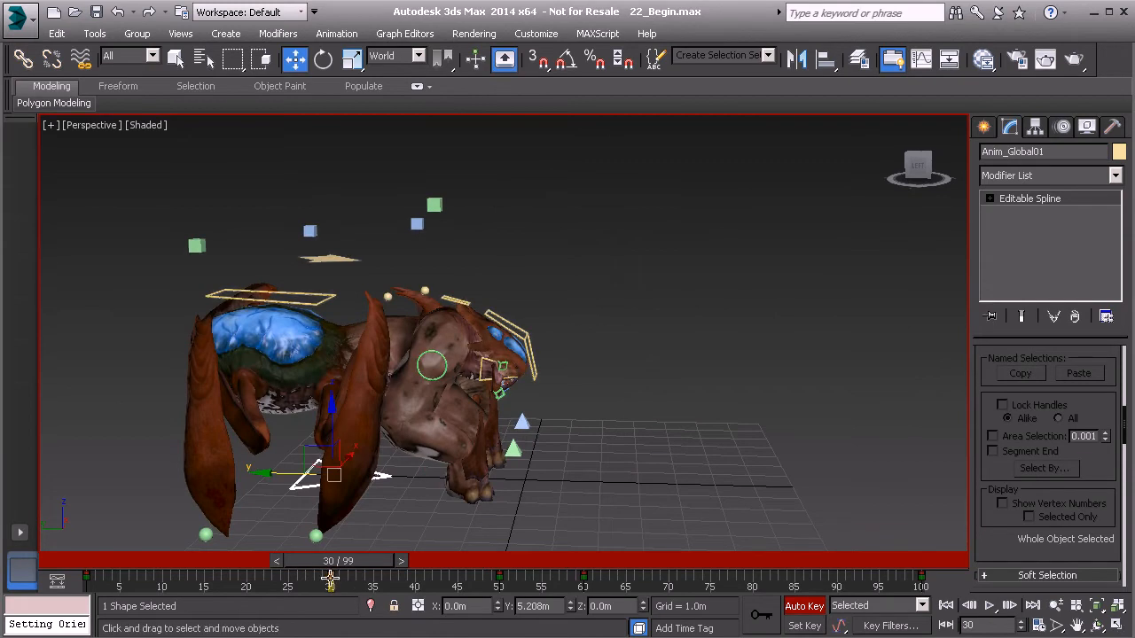
left_click_drag(330, 581, 496, 616, "shift")
left_click_drag(330, 572, 499, 590)
key("w")
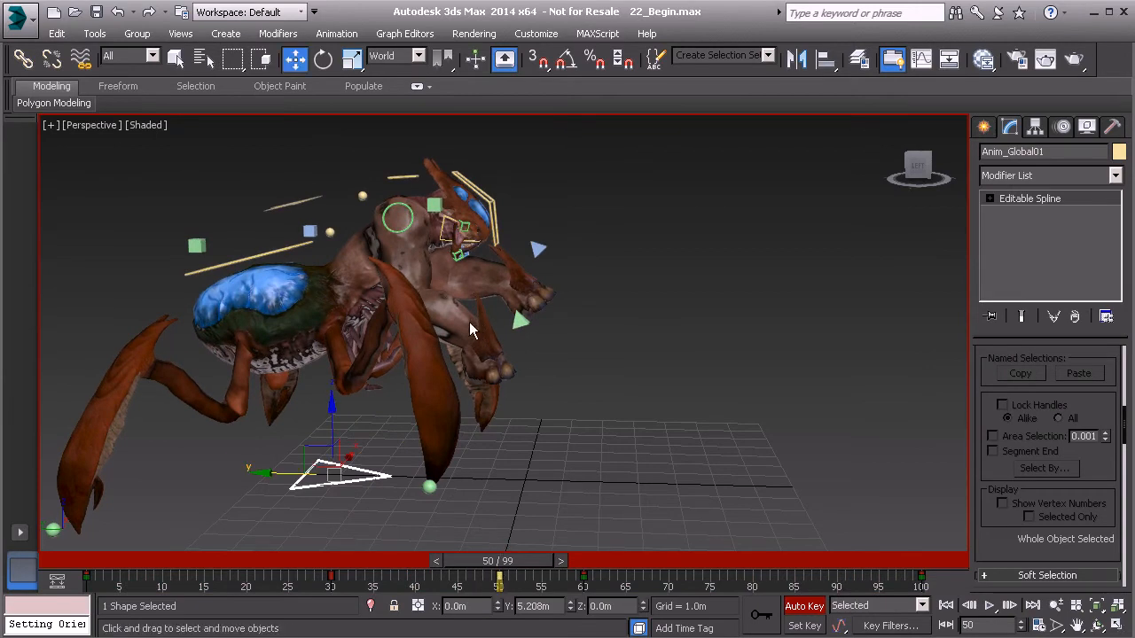
- Move the Anim_Global01 key from frame 60 to frame 51 and go back to frame 50
left_click_drag(522, 564, 529, 566)
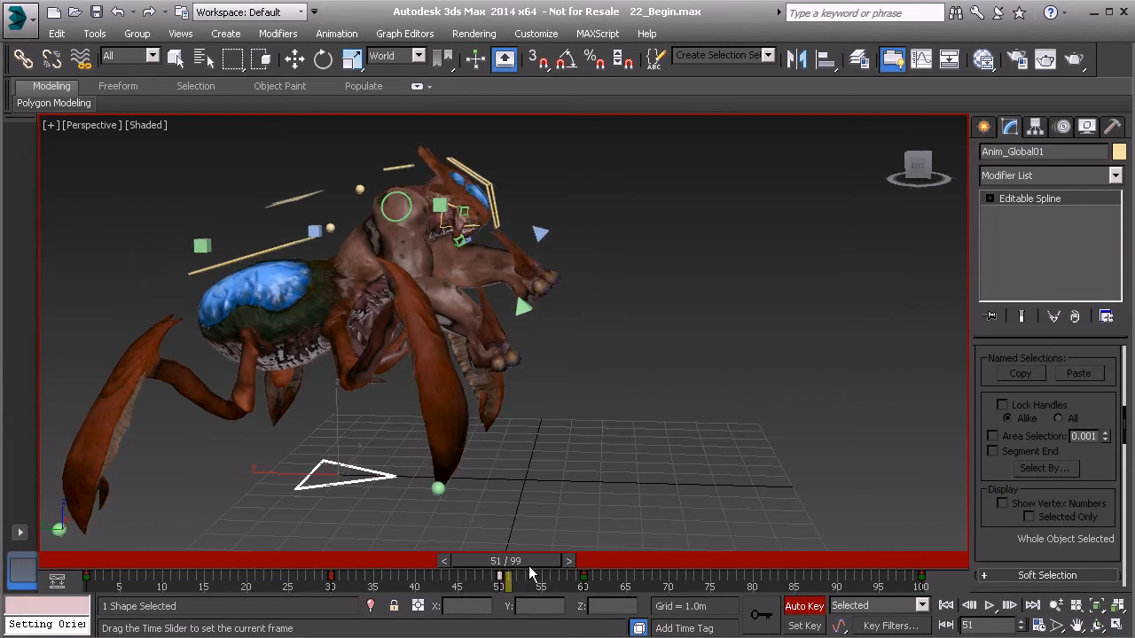
key("w")
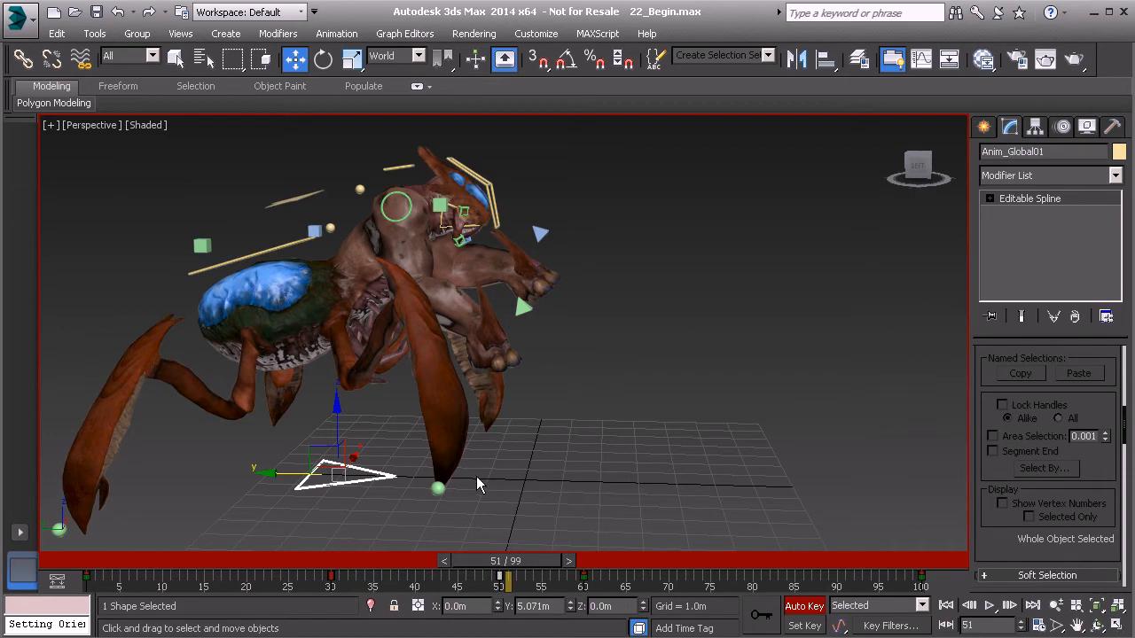
left_click_drag(508, 575, 574, 579)
key("w")
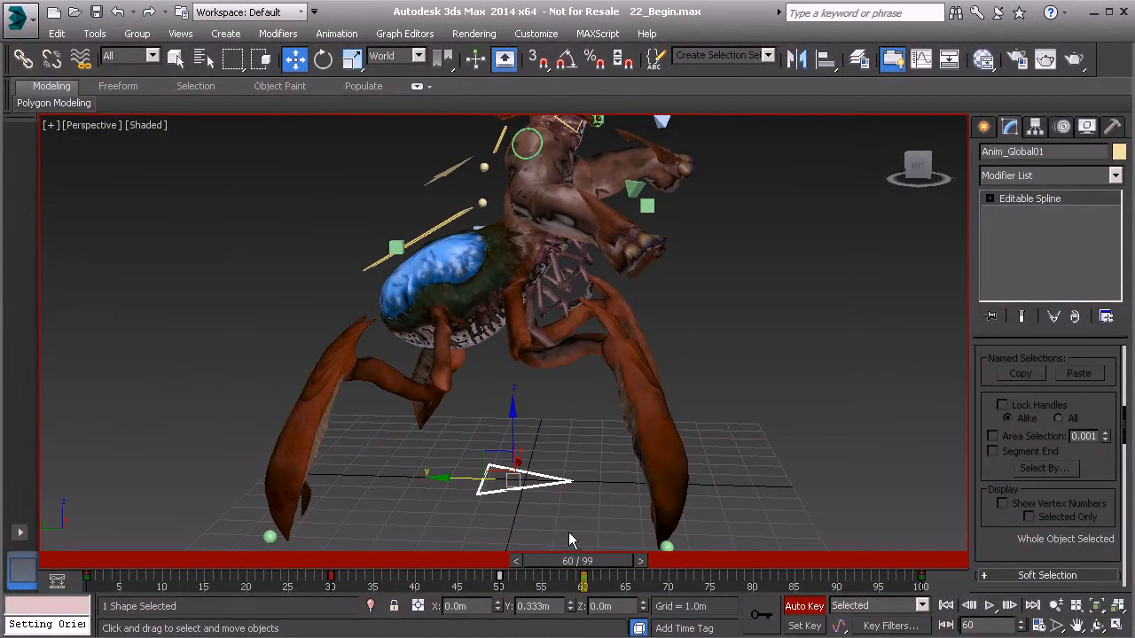
left_click_drag(597, 565, 511, 605)
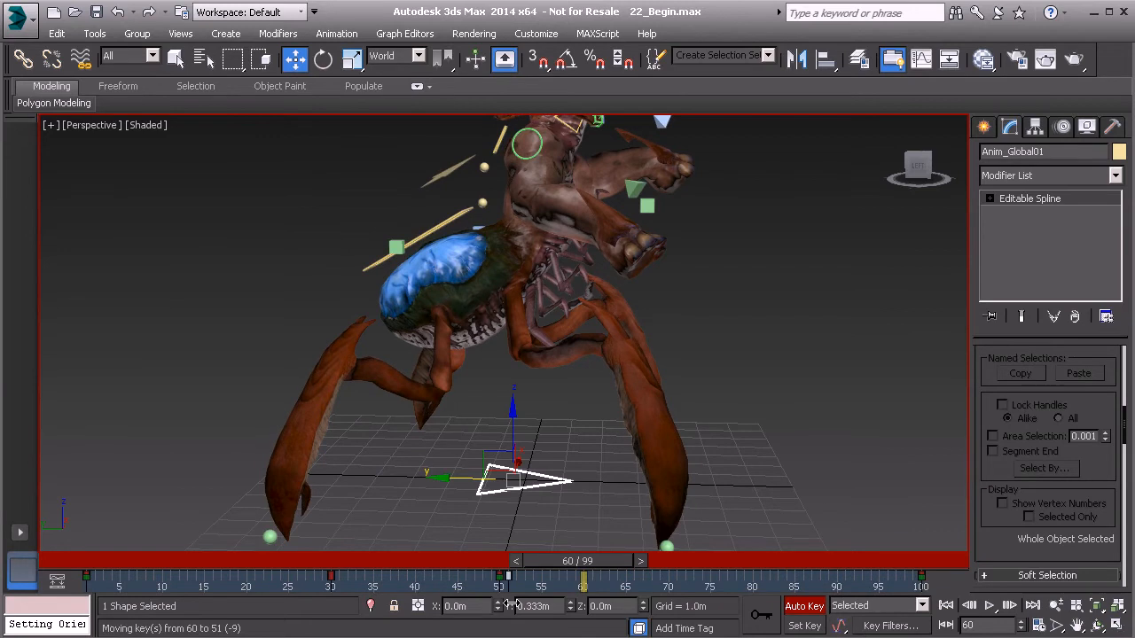
left_click_drag(590, 568, 517, 572)
key("w")
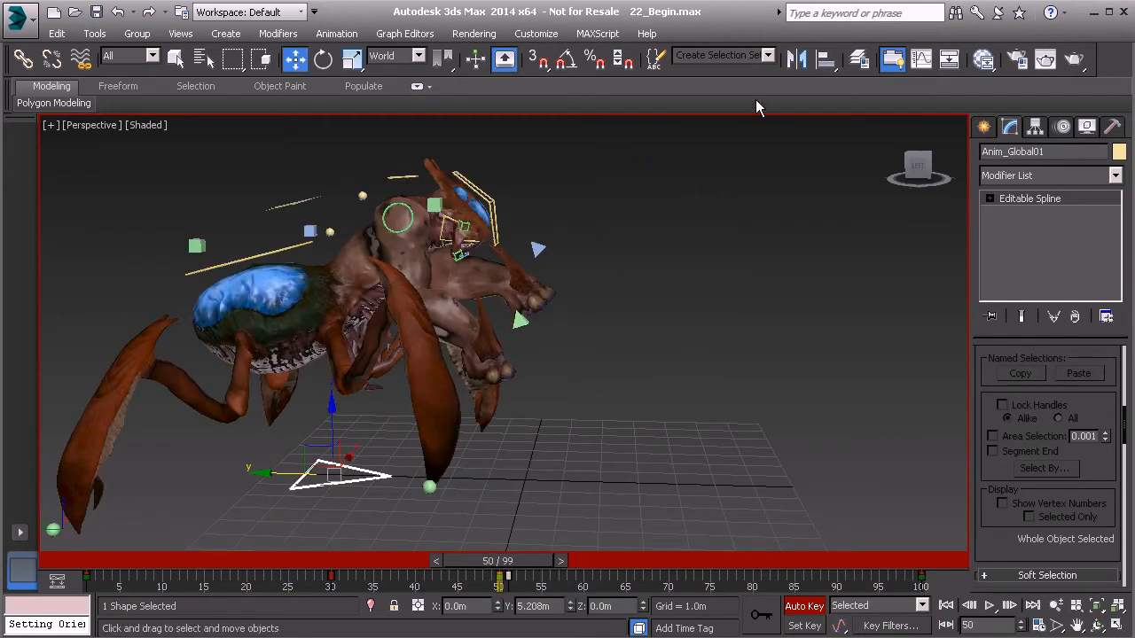
- Select all controls in the GameBoss_Controls selection set and go to frame 51
left_click(767, 55)
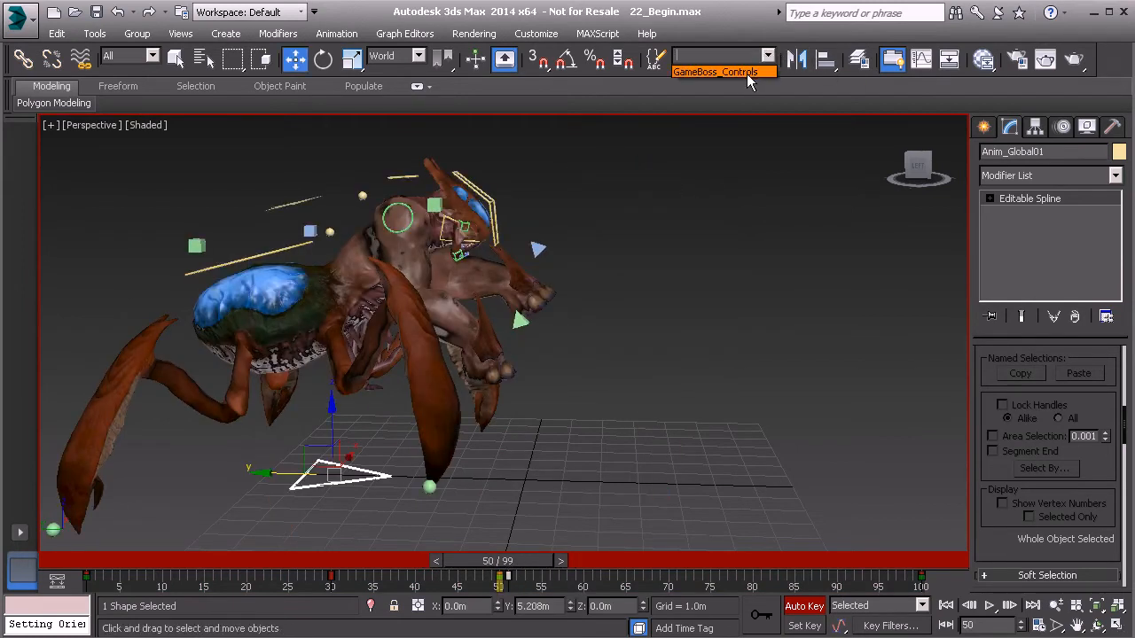
left_click(746, 74)
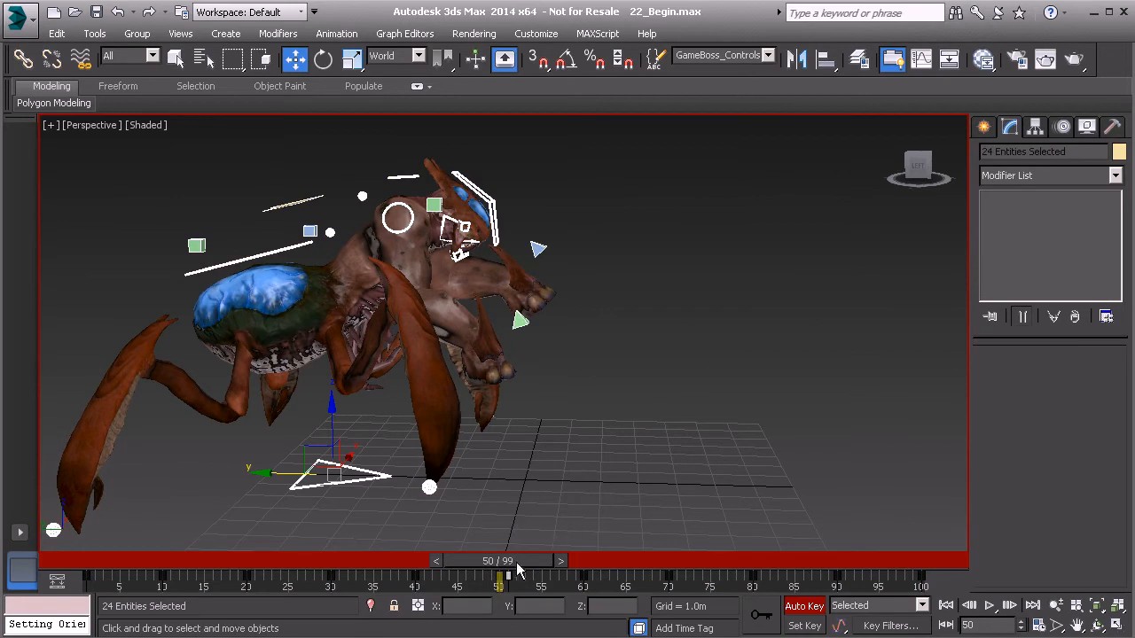
mouse_move(525, 561)
left_mouse_down()
mouse_move(535, 561)
mouse_move(526, 560)
left_mouse_up()
left_click_drag(527, 559, 533, 559)
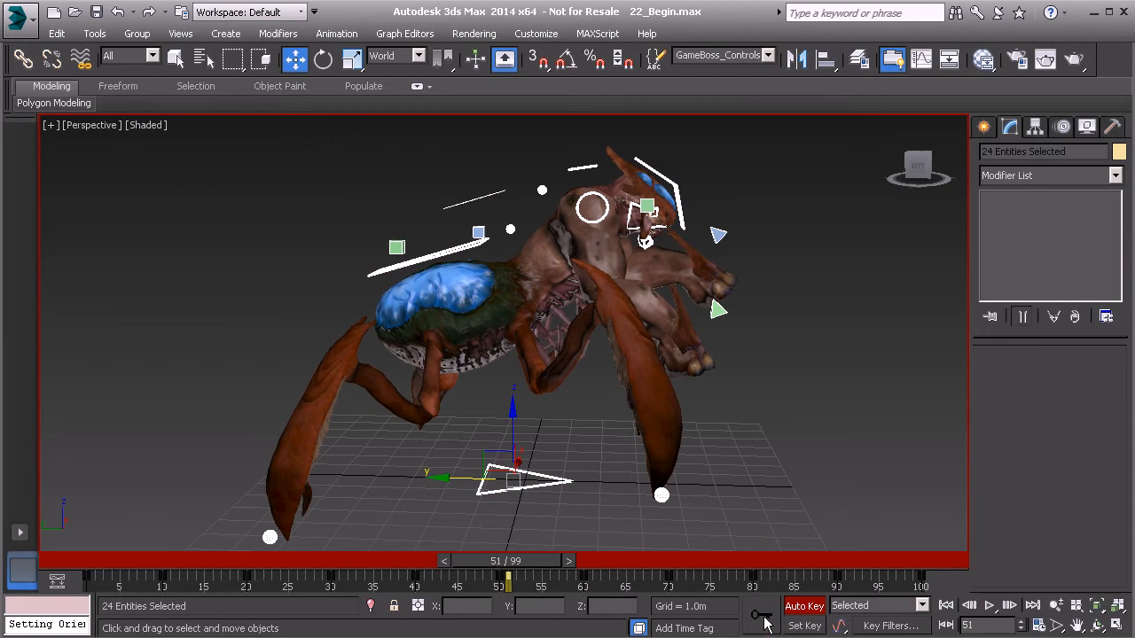
- Deselect the controls and scrub from frame 1 to frame 12 to check how the creature's hands meet the ground
left_click_drag(536, 577, 93, 616)
key("w")
left_click(292, 296)
middle_click_drag(494, 393, 484, 395, "alt")
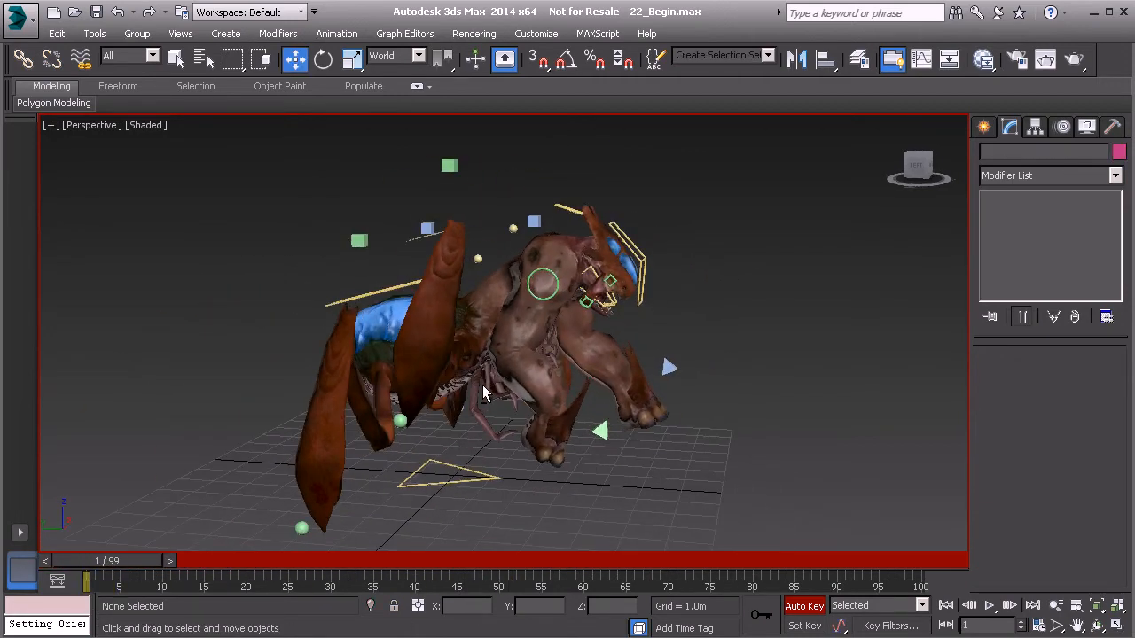
left_click_drag(122, 567, 210, 575)
key("w")
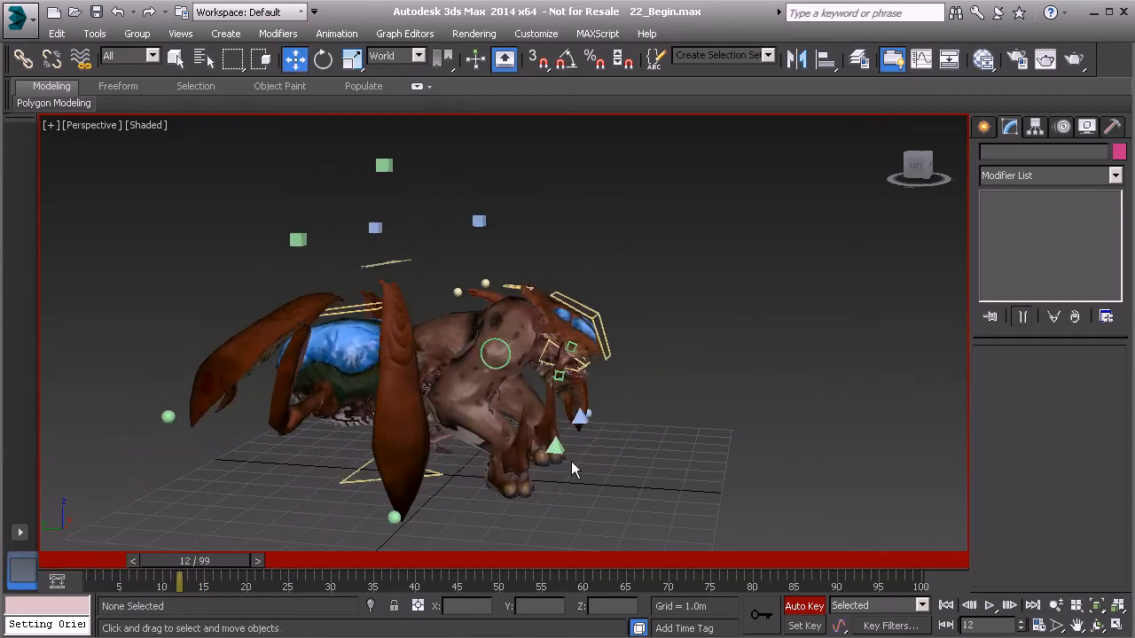
- Select the right hand control Anim_R_Arm01 and move its frame 10 key to frame 4
left_click(570, 457)
middle_click_drag(581, 469, 549, 455, "alt")
middle_click_drag(545, 399, 521, 362, "alt")
left_click_drag(212, 568, 203, 589)
key("w")
scroll(533, 462, "up", 1)
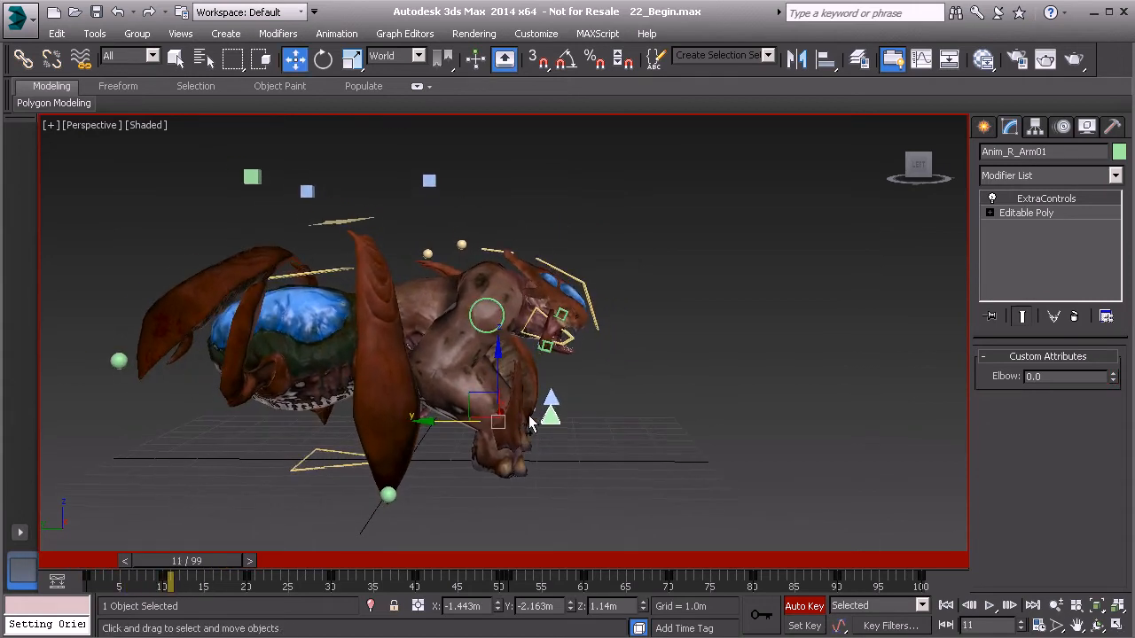
scroll(537, 417, "up", 1)
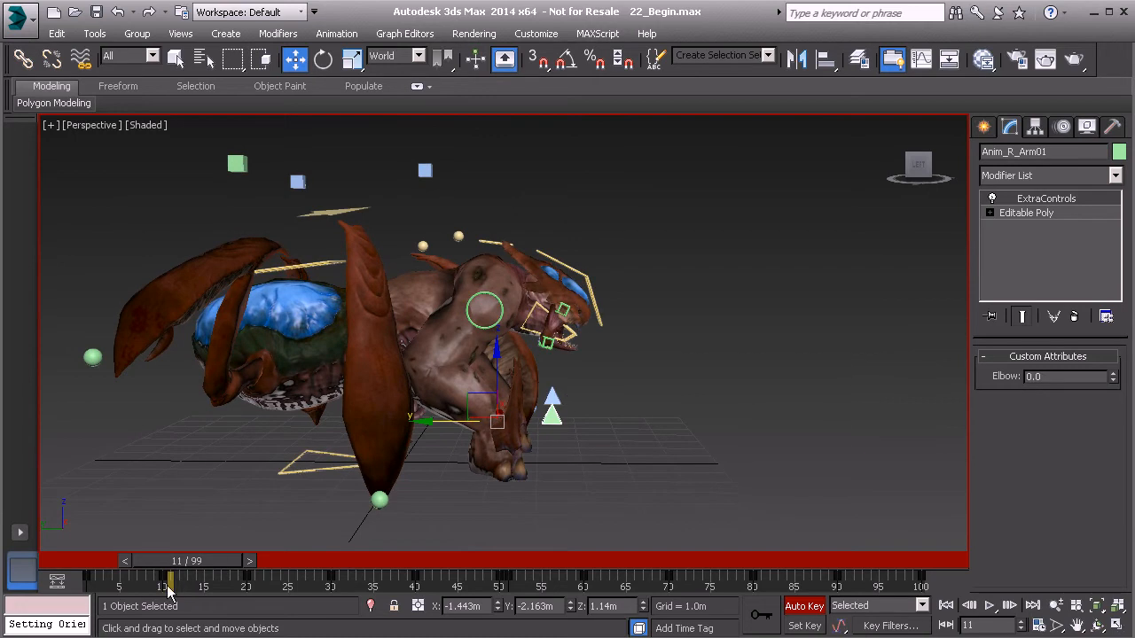
left_click_drag(202, 568, 146, 579)
key("w")
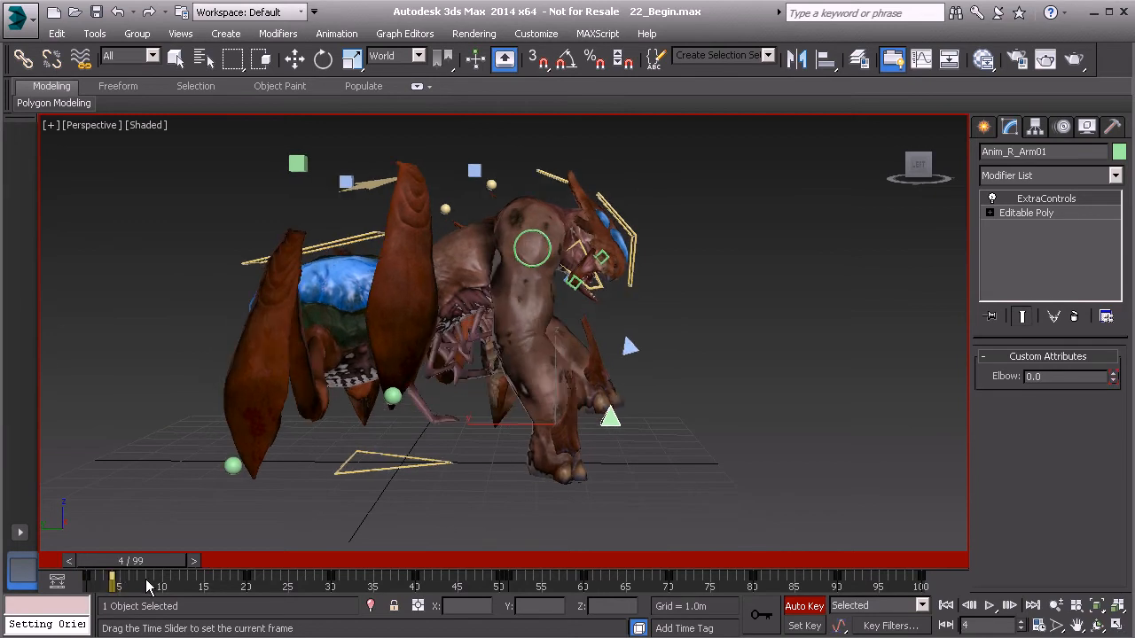
- Copy the Anim_R_Arm01 key from frame 4 to frame 7 and go to frame 7
key("w")
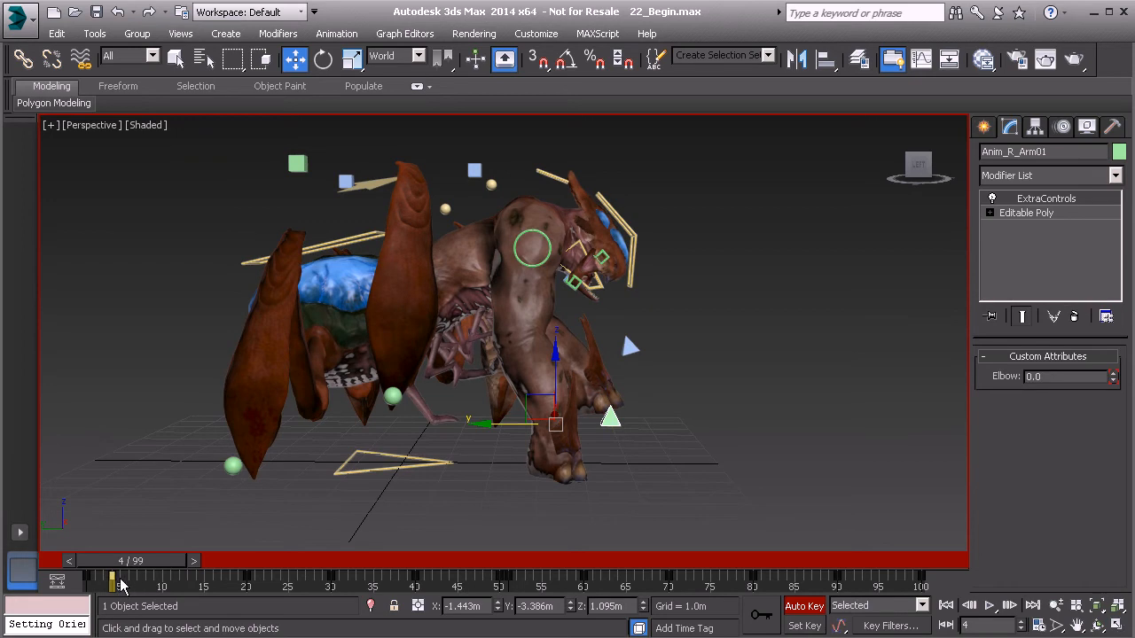
left_click_drag(113, 579, 136, 585, "shift")
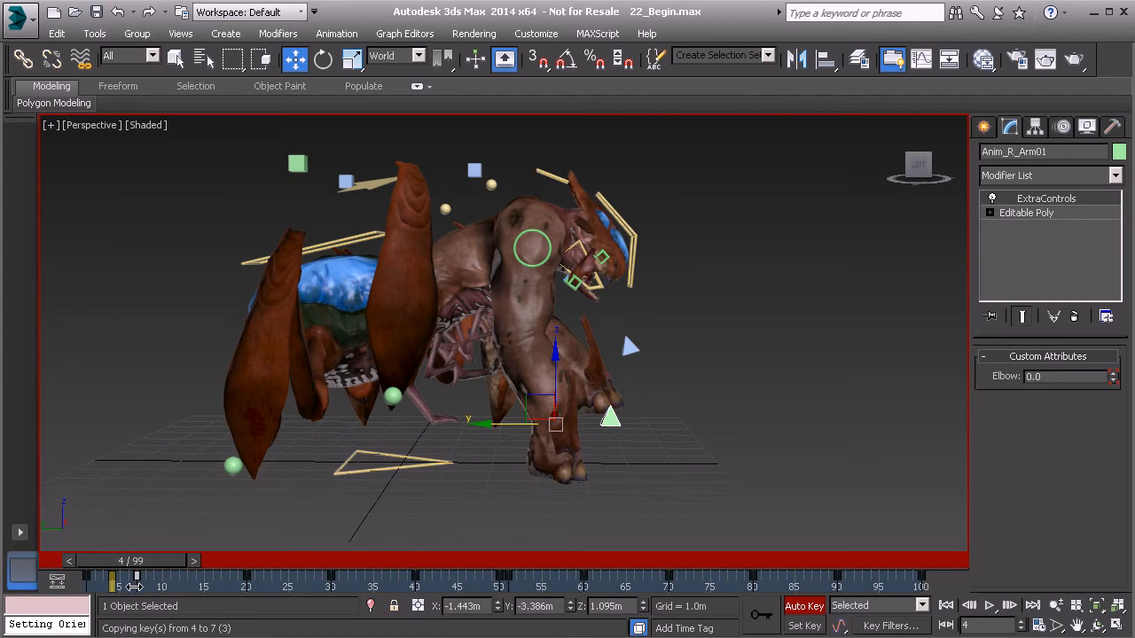
left_click_drag(133, 586, 135, 586, "shift")
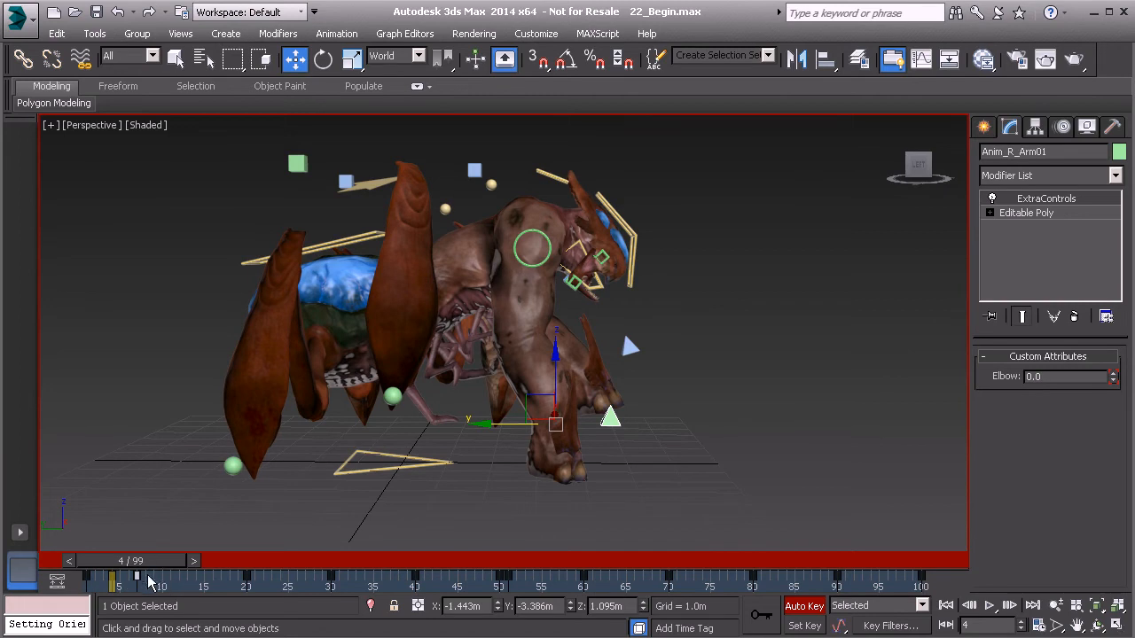
left_click_drag(154, 559, 180, 574)
key("w")
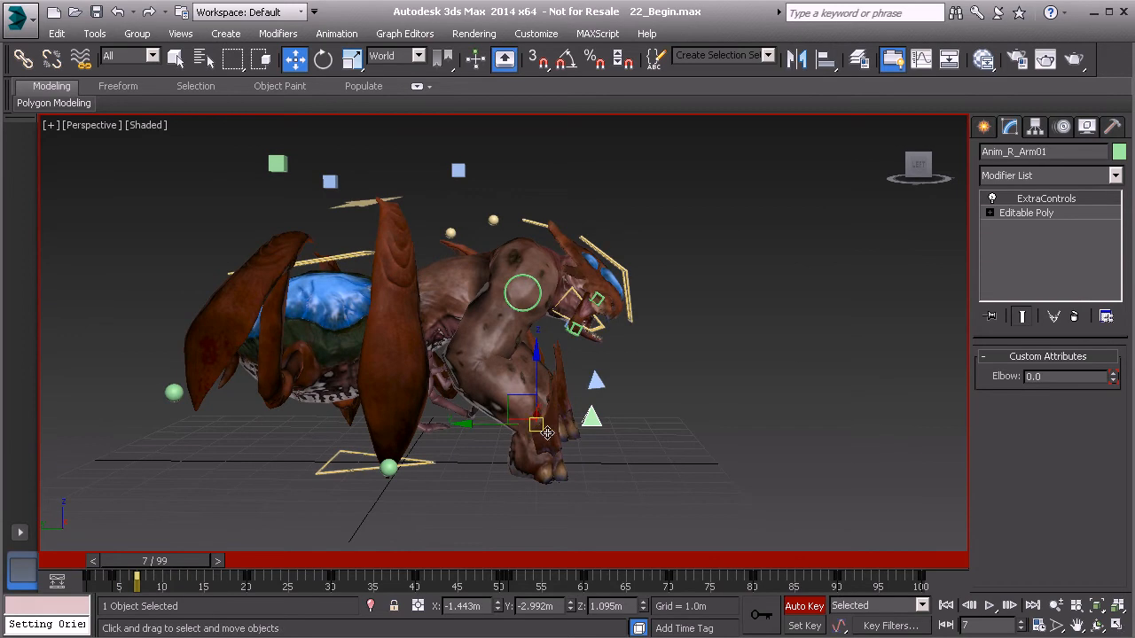
left_click_drag(174, 565, 174, 572)
key("w")
- Select the left hand control Anim_L_Arm01 and move its frame 10 key to frame 7
middle_click_drag(601, 412, 599, 405, "alt")
left_click(606, 378)
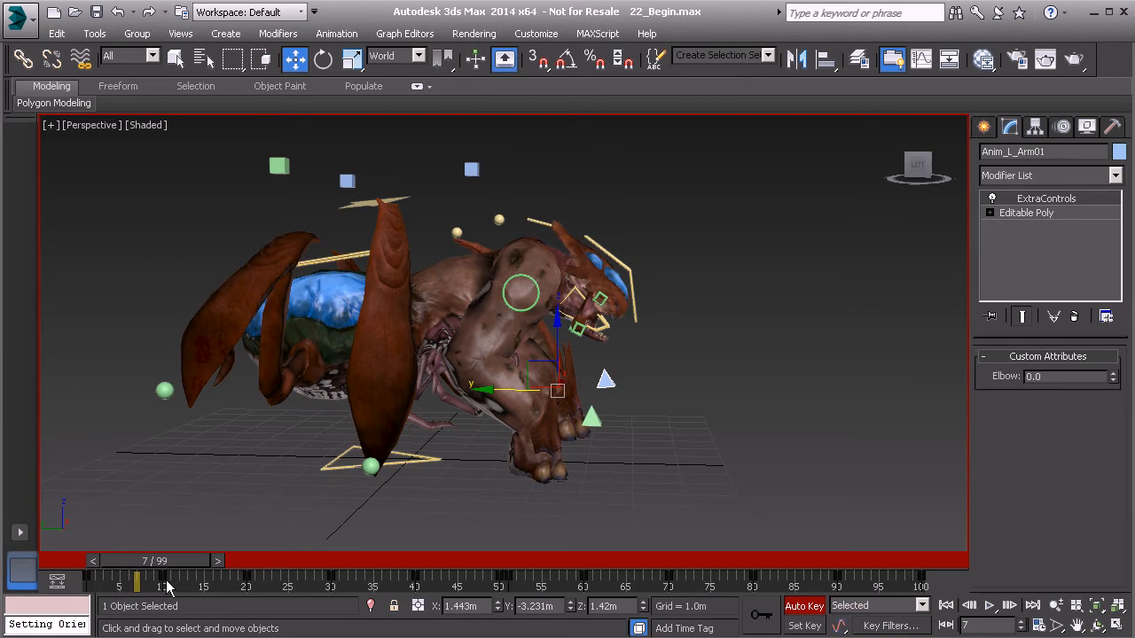
mouse_move(162, 581)
left_mouse_down()
mouse_move(137, 586)
mouse_move(155, 564)
mouse_move(125, 577)
mouse_move(165, 578)
mouse_move(116, 577)
mouse_move(162, 578)
left_mouse_up()
key("w")
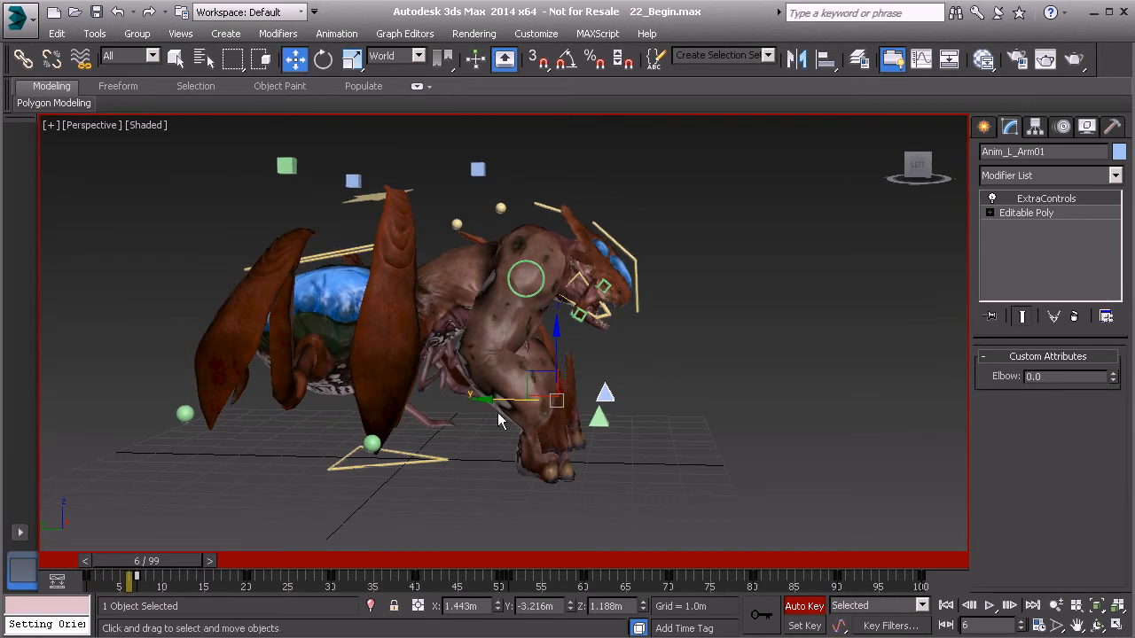
- Go to frame 7 and copy the Anim_L_Arm01 key from there to frame 10
mouse_move(171, 558)
left_mouse_down()
mouse_move(133, 562)
mouse_move(185, 569)
mouse_move(133, 568)
mouse_move(171, 567)
left_mouse_up()
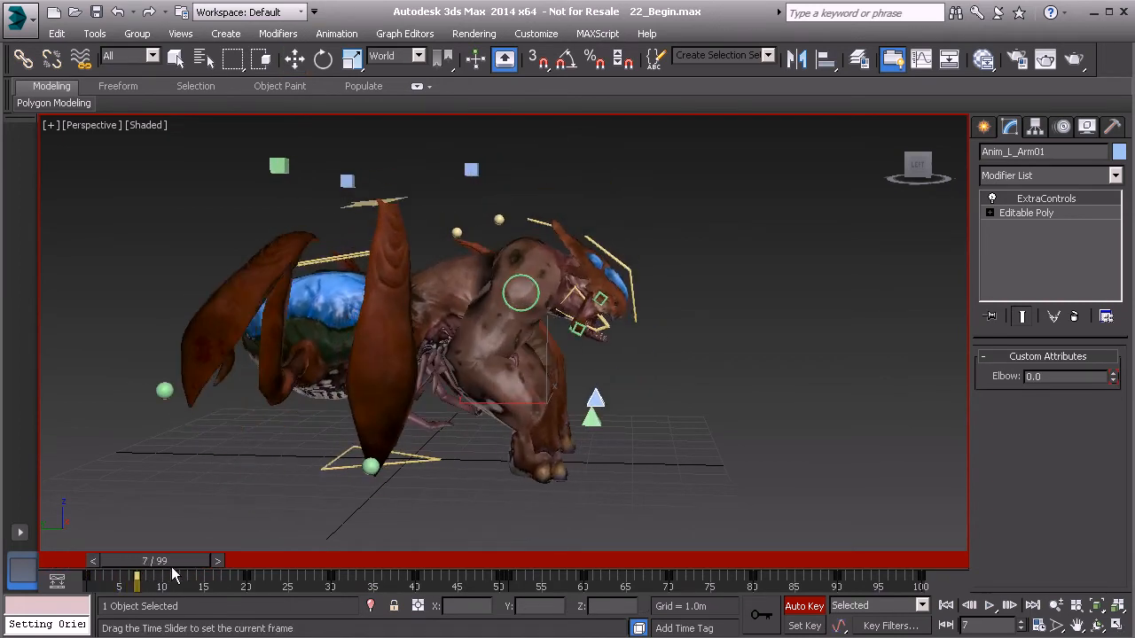
key("w")
middle_click_drag(550, 433, 524, 346, "alt")
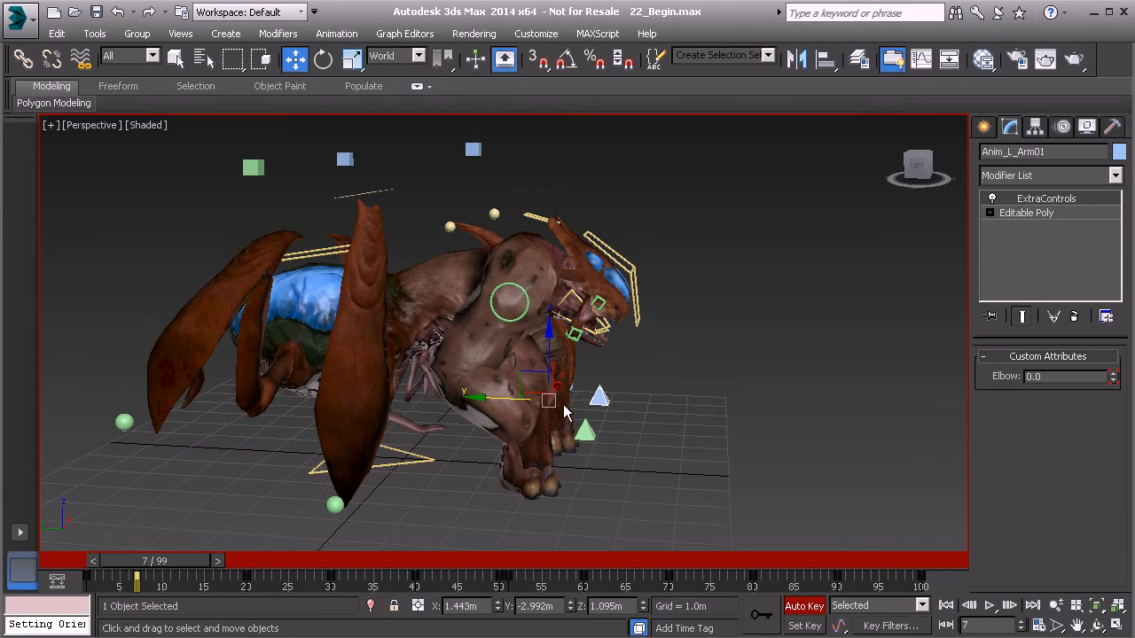
left_click_drag(137, 578, 161, 587, "shift")
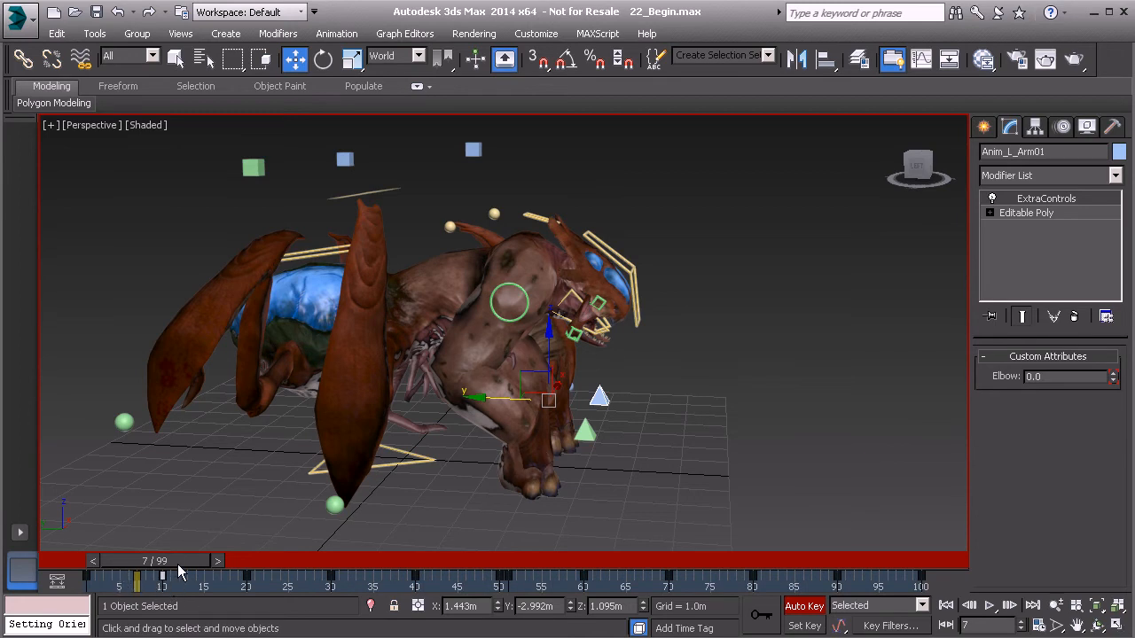
- Select Anim_R_Arm01 and retime its raised-hand key to frame 15
left_click_drag(181, 562, 210, 577)
key("w")
left_click(551, 424)
middle_click_drag(544, 472, 548, 446, "alt")
left_click_drag(198, 563, 209, 585)
key("w")
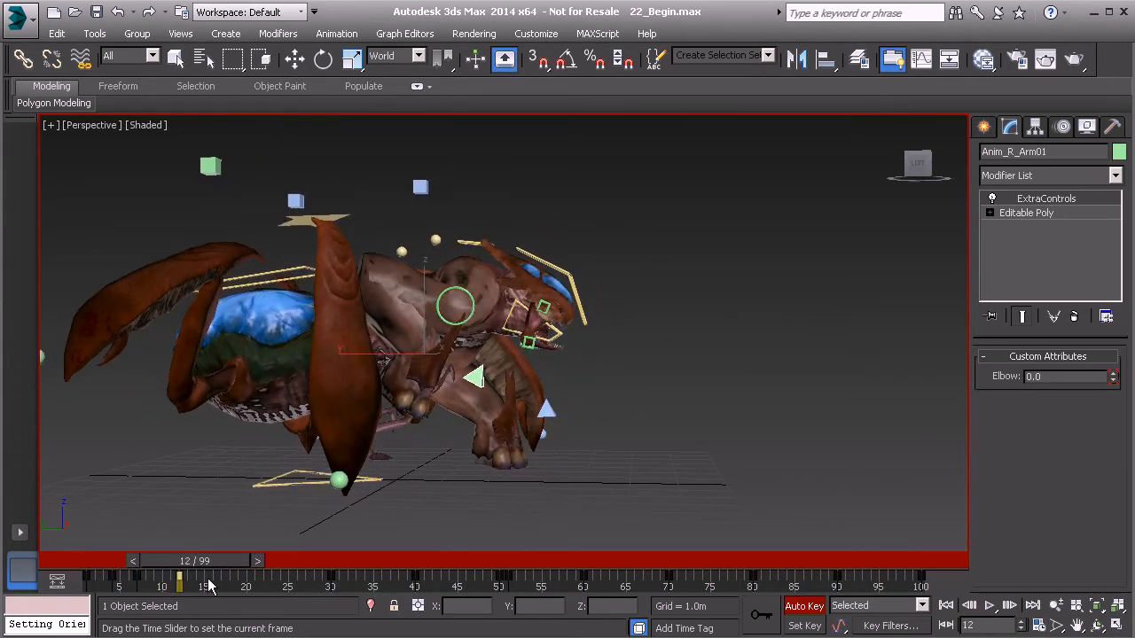
key("w")
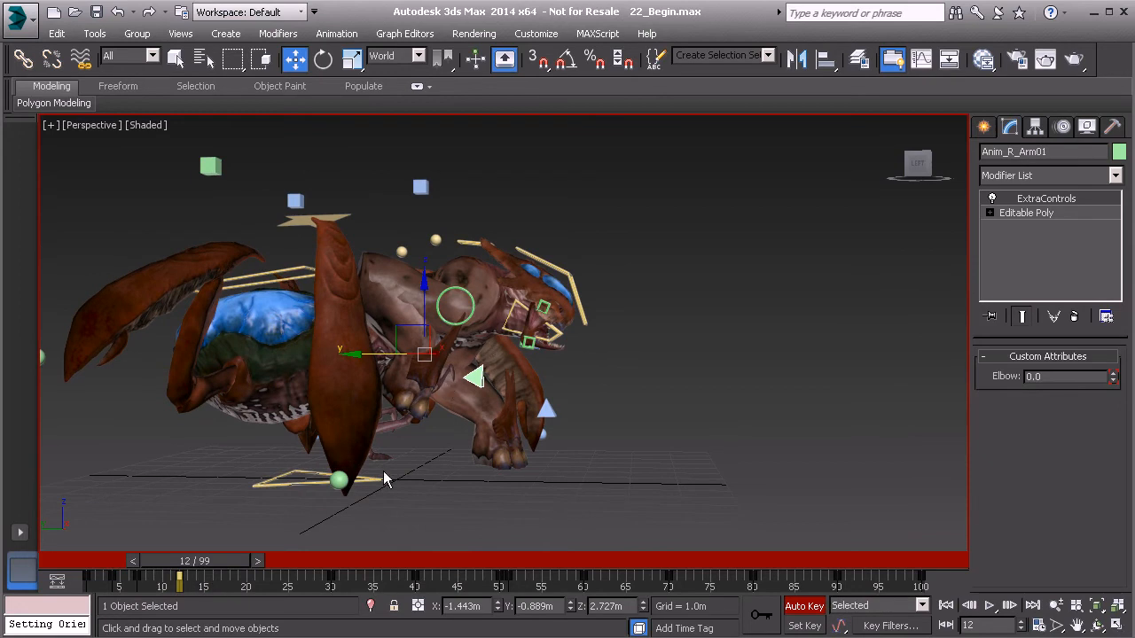
left_click_drag(178, 581, 222, 562)
key("w")
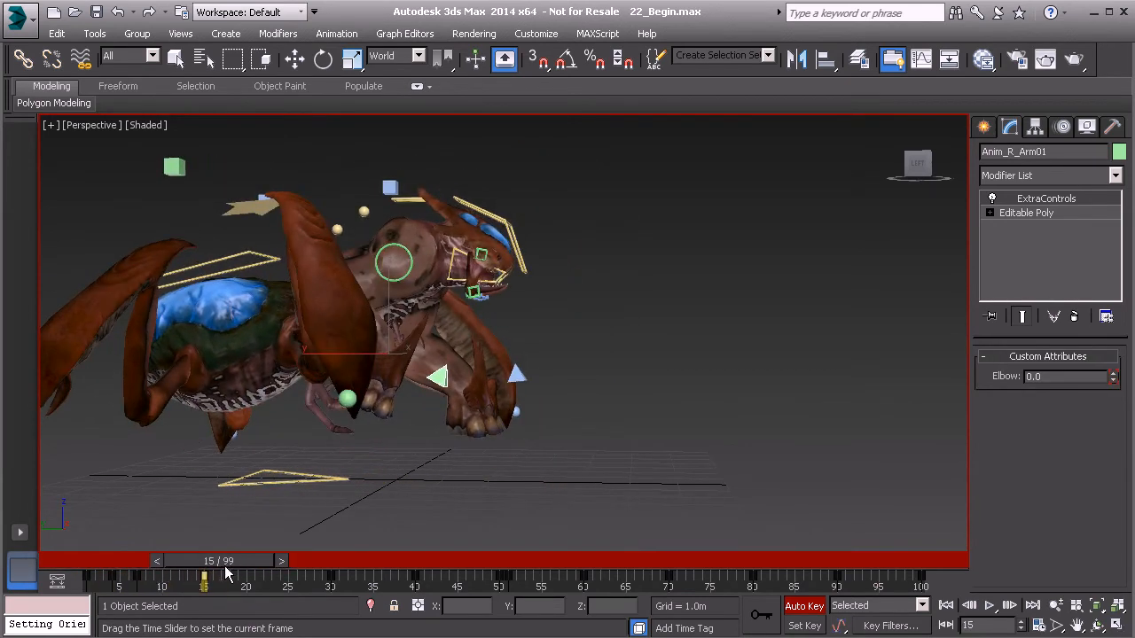
- At frame 15, select the shoulder control Anim_R_Clavicle01 and rotate it about -21 degrees around its Y axis
left_click(409, 271)
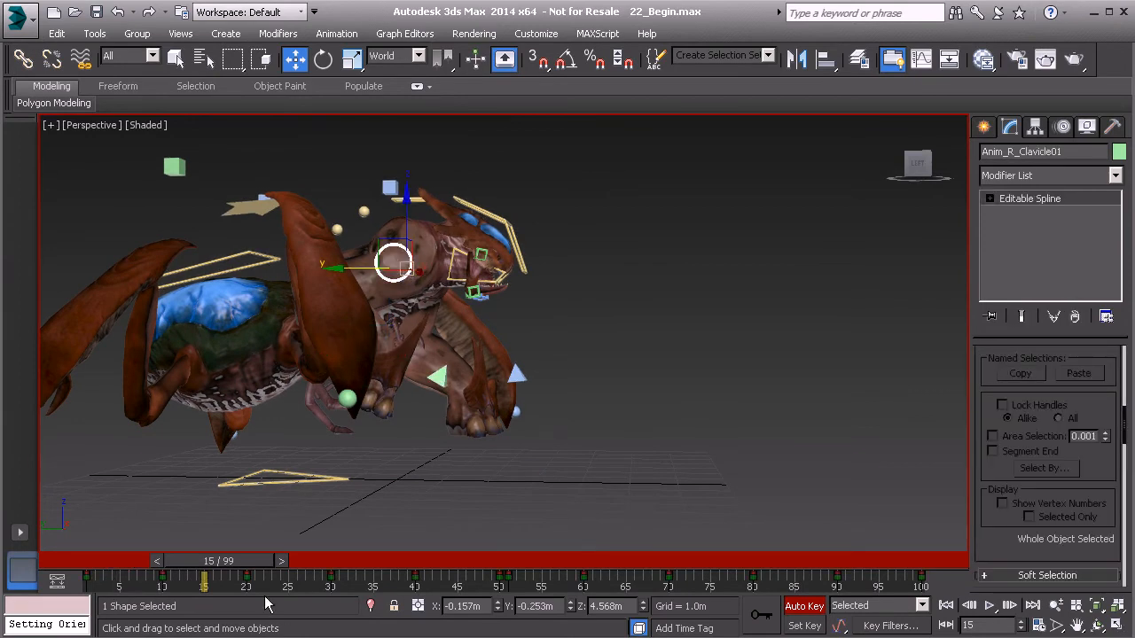
mouse_move(233, 566)
left_mouse_down()
mouse_move(193, 572)
mouse_move(227, 579)
left_mouse_up()
key("w")
mouse_move(379, 347)
middle_mouse_down()
mouse_move(400, 371)
mouse_move(376, 364)
middle_mouse_up()
key("e")
left_click_drag(428, 354, 422, 324)
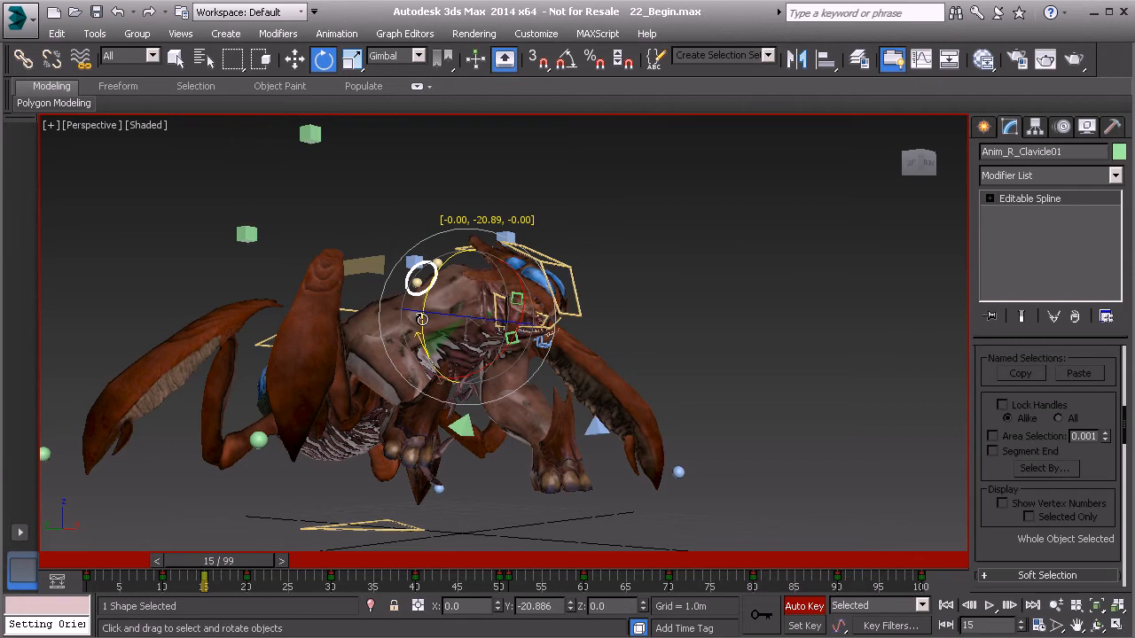
- Select Anim_R_Arm01 and move its frame 30 key to frame 25
left_click_drag(206, 564, 306, 571)
key("e")
left_click(401, 458)
key("e")
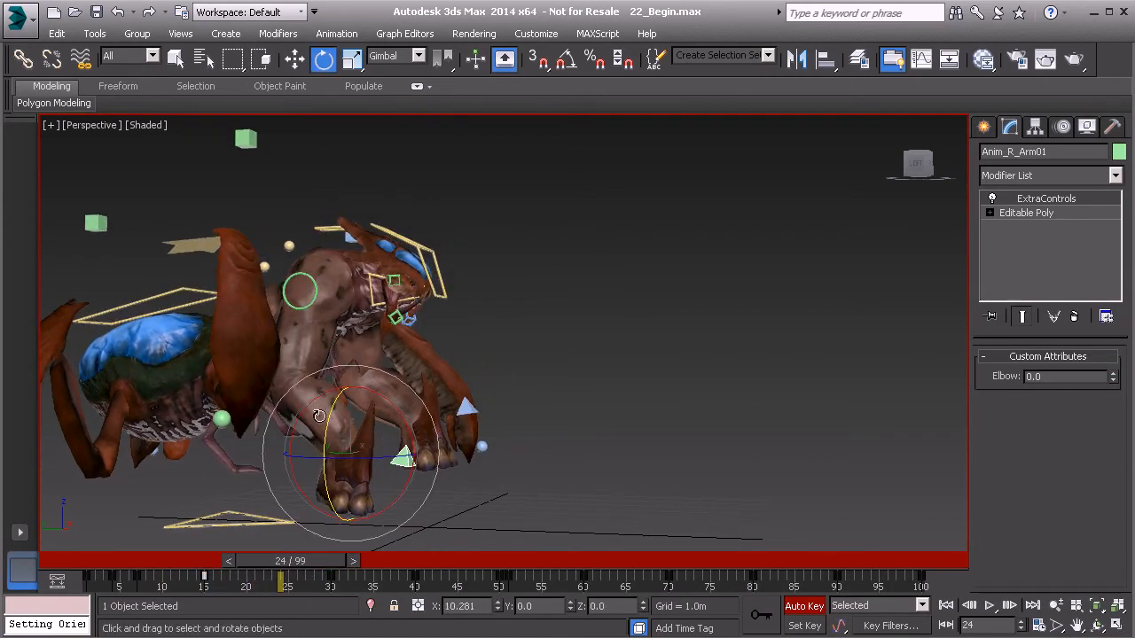
left_click_drag(315, 567, 321, 572)
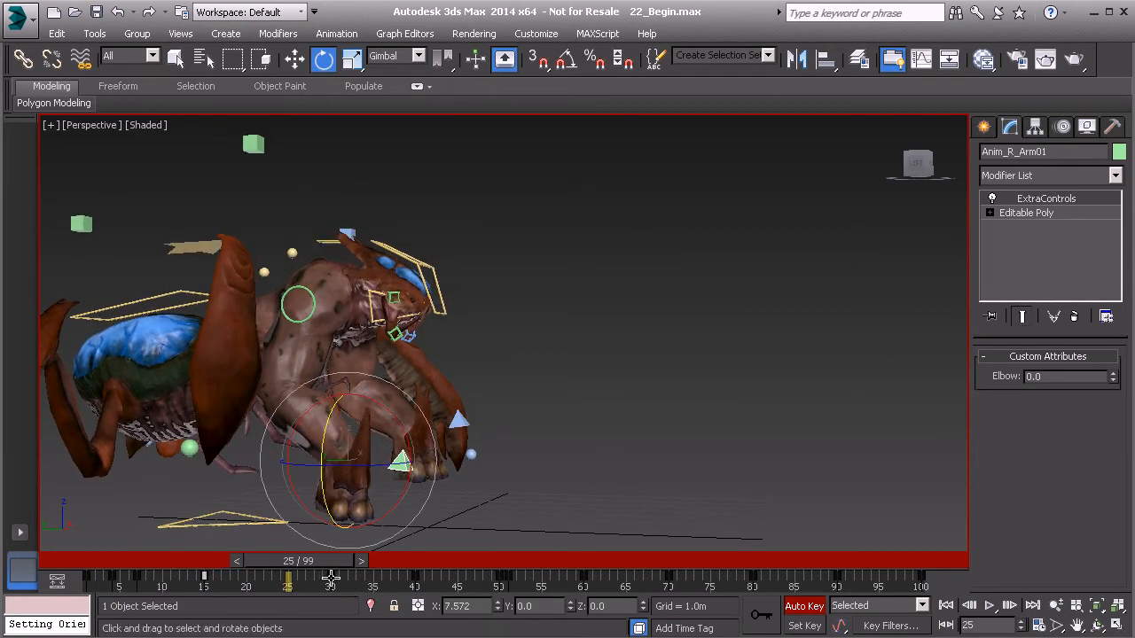
left_click(330, 577)
left_click_drag(283, 589, 289, 589)
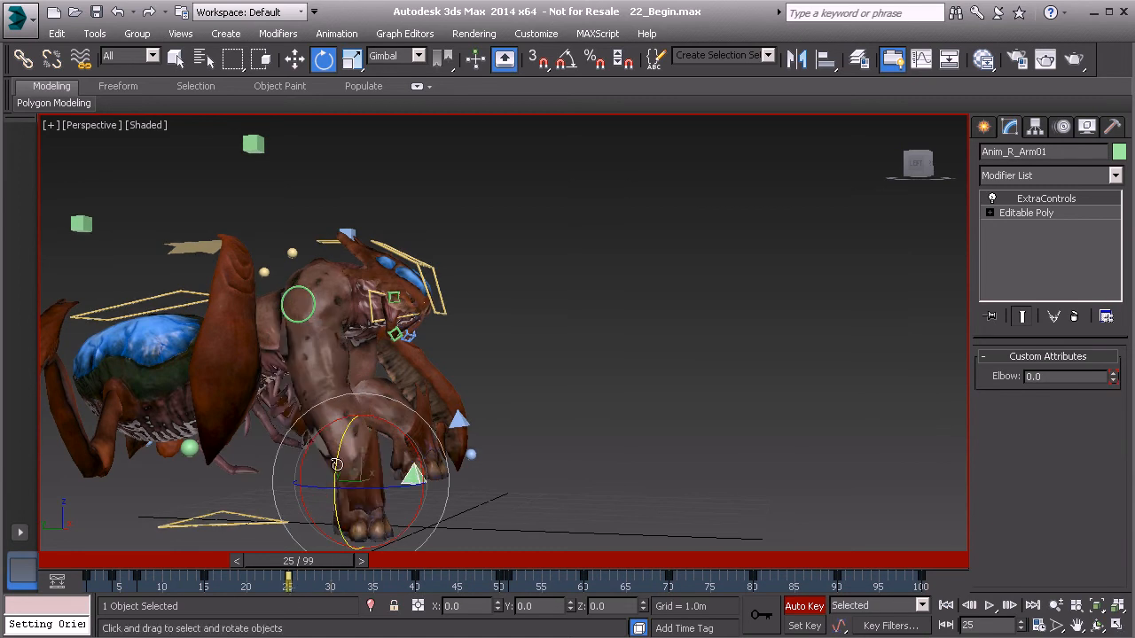
- At frame 22, raise Anim_R_Arm01 about 1.5 m and lower it again by about 0.5 m along Z
mouse_move(304, 569)
left_mouse_down()
mouse_move(184, 557)
mouse_move(301, 578)
mouse_move(213, 575)
mouse_move(283, 575)
left_mouse_up()
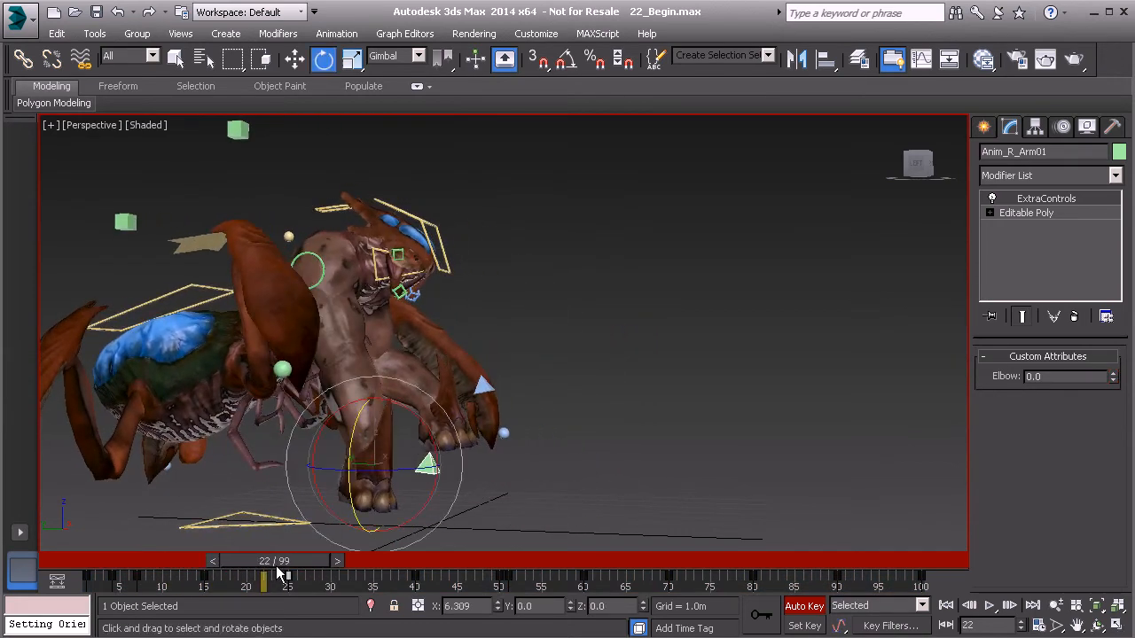
key("e")
key("w")
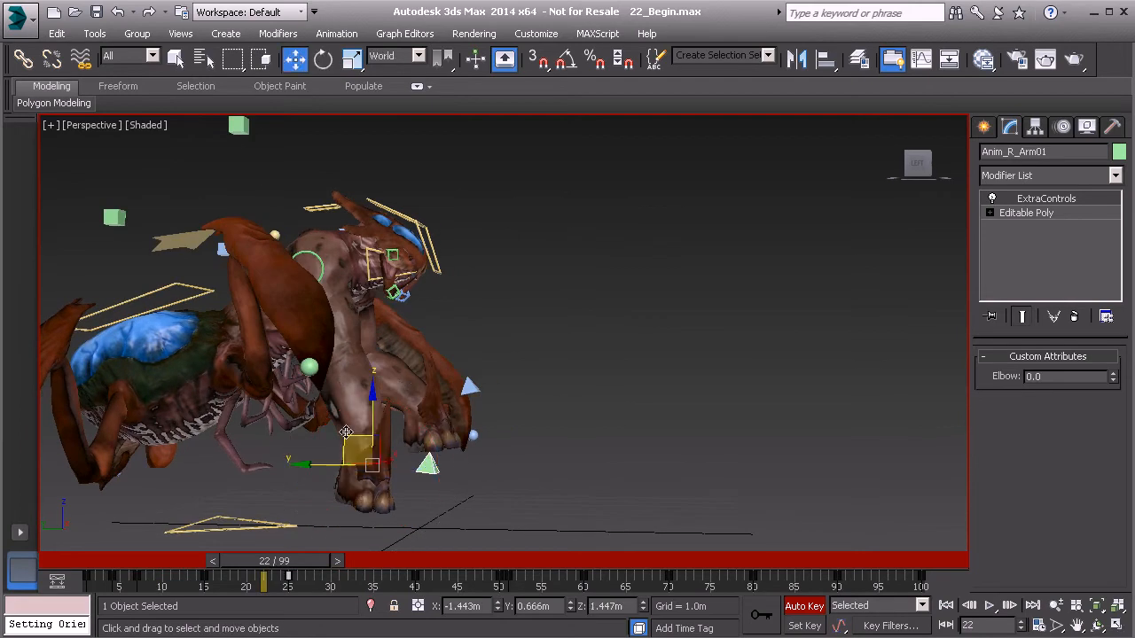
left_click_drag(350, 440, 340, 383)
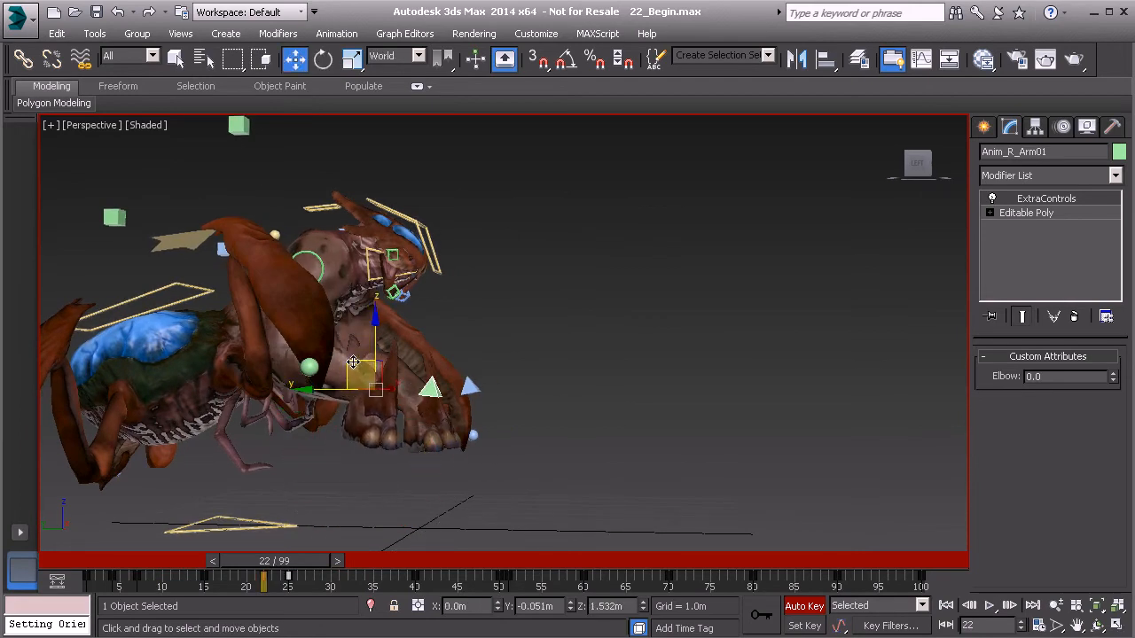
left_click_drag(290, 568, 280, 596)
key("w")
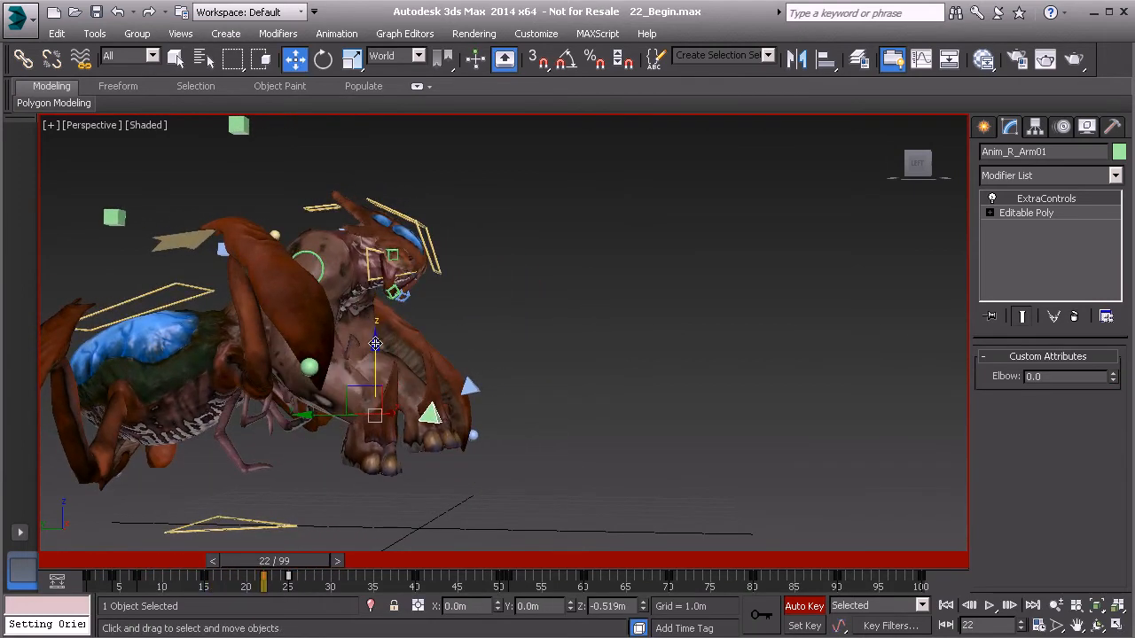
- At frame 25, select Anim_R_Clavicle01 and rotate it slightly, about -5 degrees on Z, to bring the shoulder forward
mouse_move(284, 565)
left_mouse_down()
mouse_move(203, 569)
mouse_move(299, 567)
mouse_move(165, 564)
mouse_move(304, 568)
left_mouse_up()
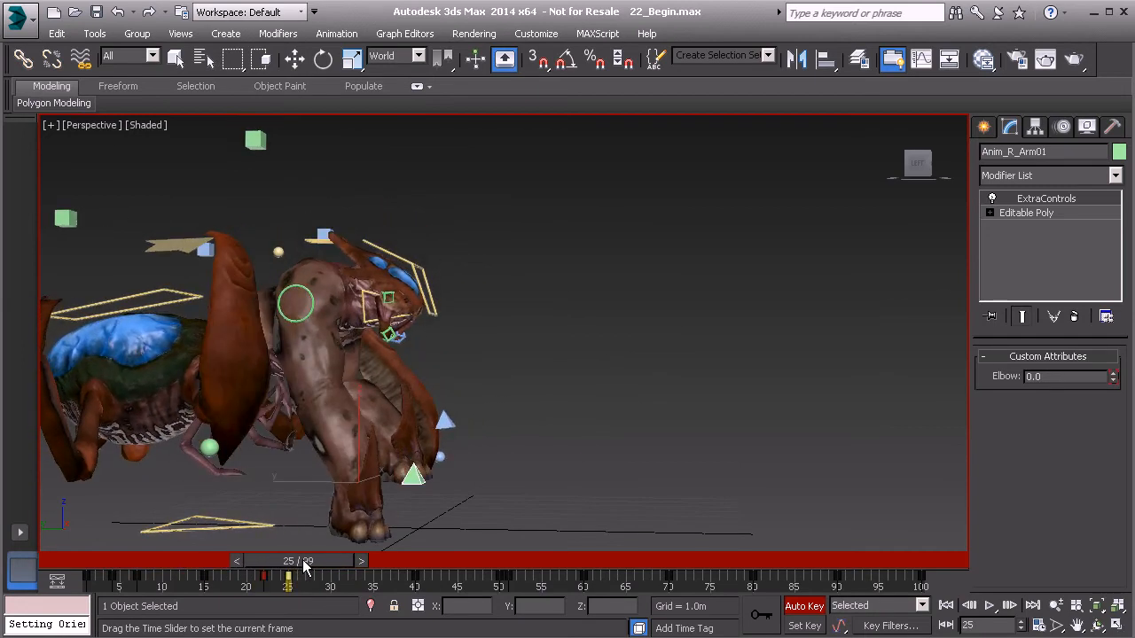
key("w")
left_click(298, 310)
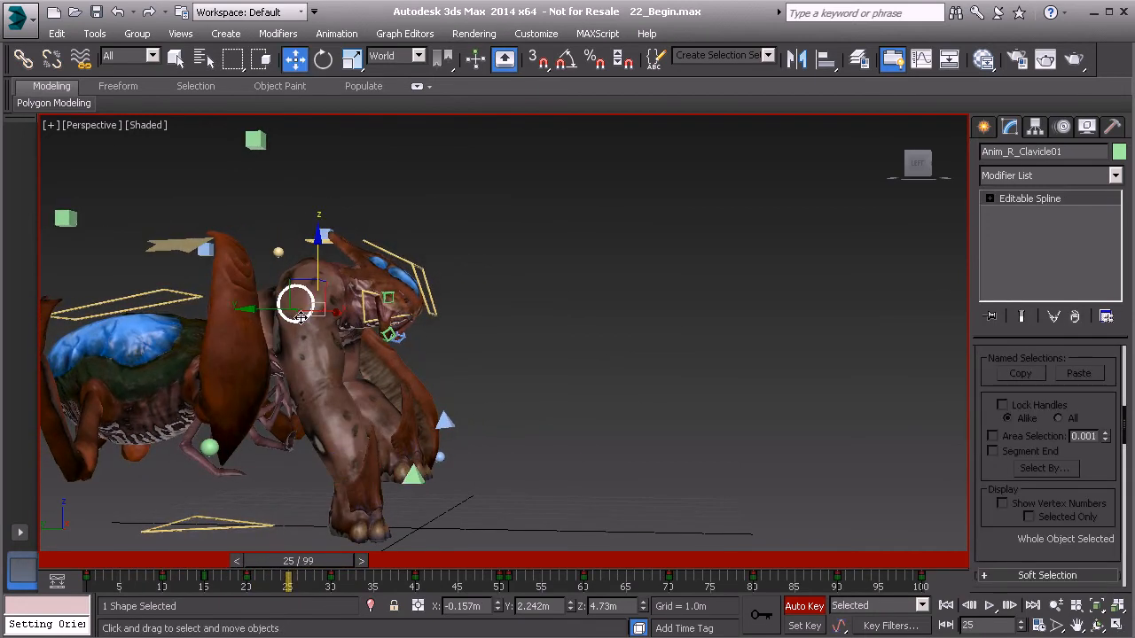
mouse_move(309, 564)
left_mouse_down()
mouse_move(271, 565)
mouse_move(310, 573)
left_mouse_up()
key("w")
key("e")
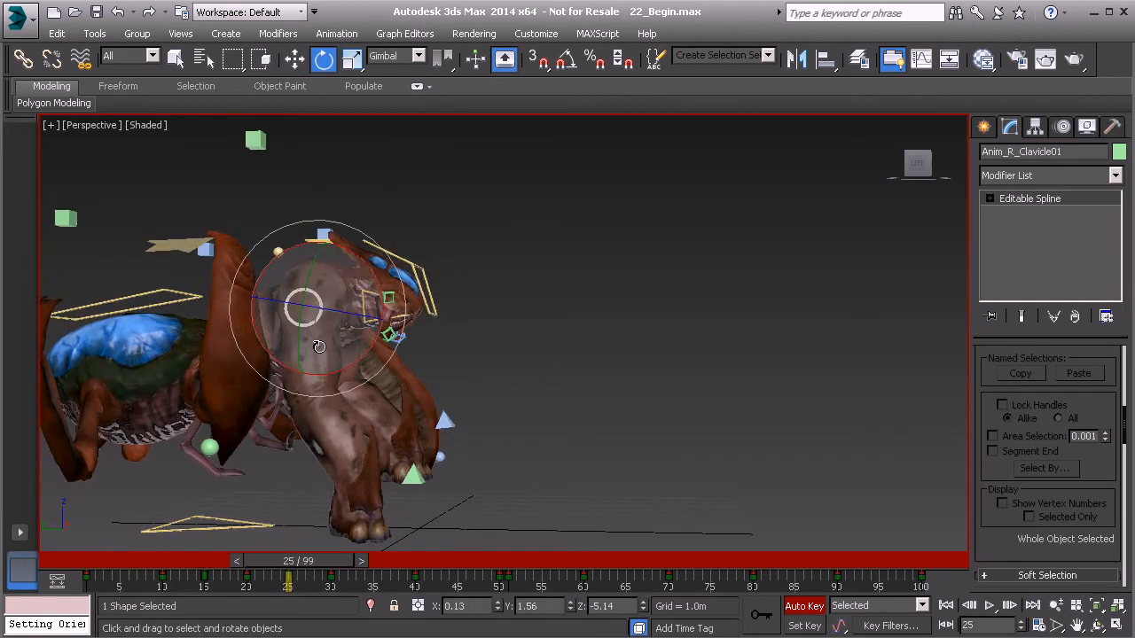
left_click_drag(321, 349, 321, 350)
- At frame 30, rotate Anim_R_Clavicle01 to about -7.7 degrees on Y, and scrub through frames 40 to 11 to review the arm motion
left_click_drag(301, 567, 343, 573)
key("e")
mouse_move(355, 404)
middle_mouse_down("alt")
mouse_move(269, 404)
mouse_move(344, 408)
middle_mouse_up("alt")
left_click_drag(290, 335, 298, 321)
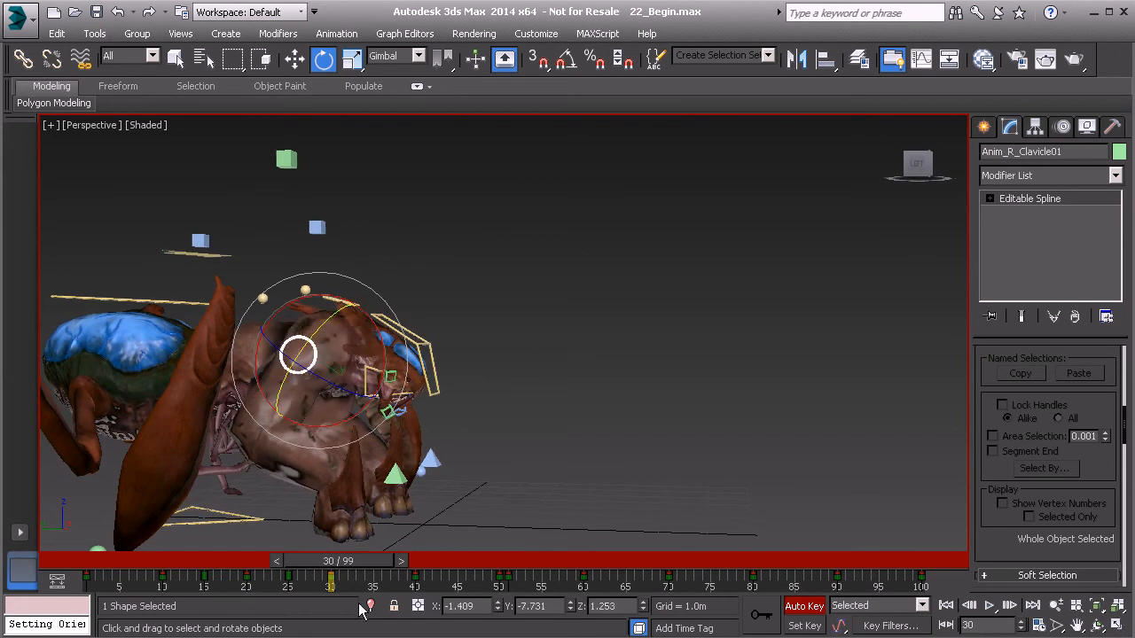
left_click_drag(353, 561, 444, 594)
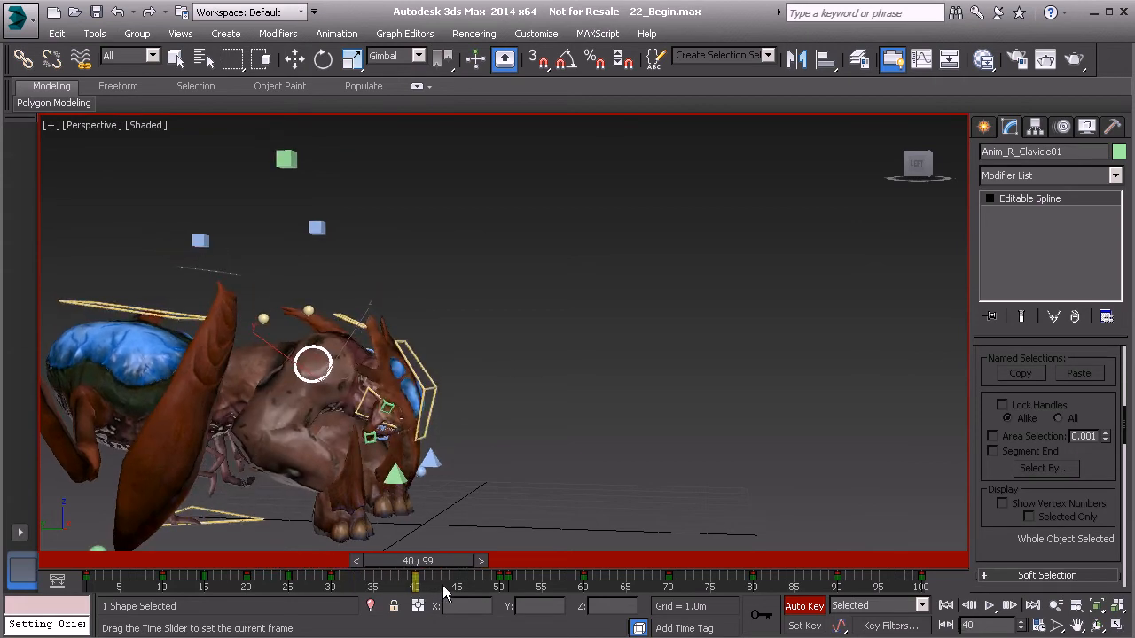
key("e")
left_click_drag(424, 569, 194, 547)
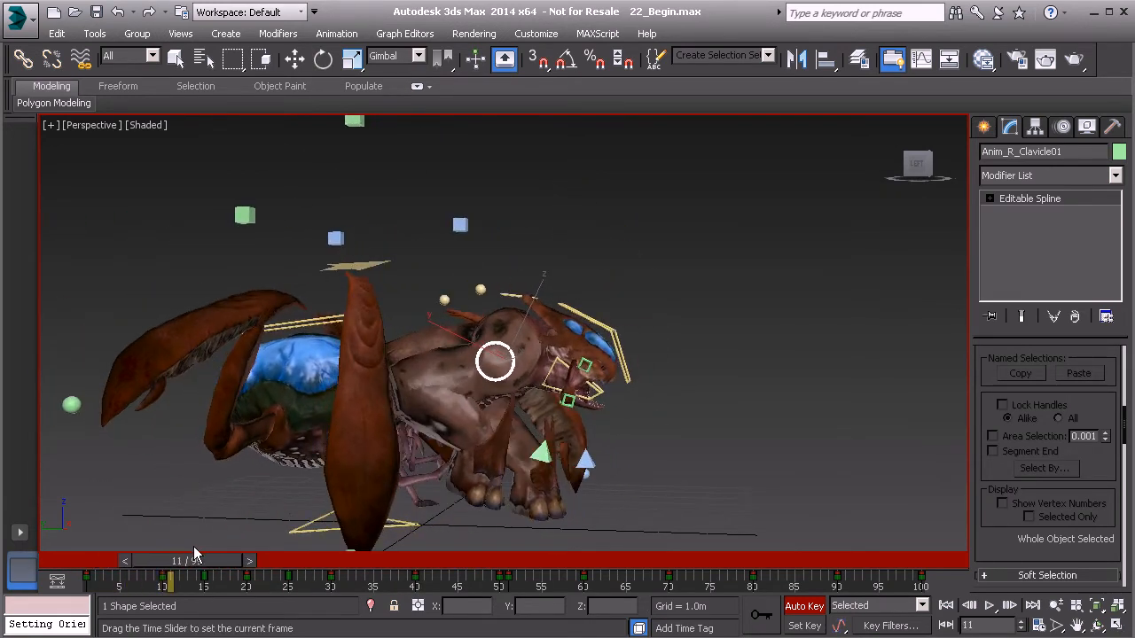
- At frame 10, reach Anim_R_Arm01 forward as a breakdown pose and rotate the hand to about -48.5 degrees on X
key("e")
left_click(544, 453)
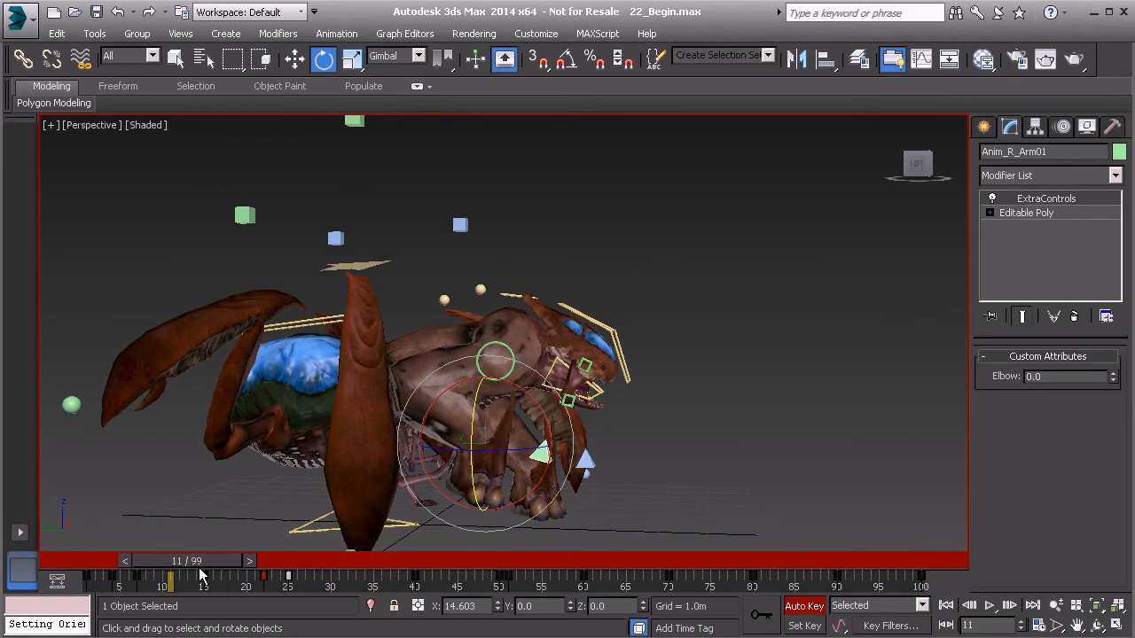
mouse_move(197, 561)
left_mouse_down()
mouse_move(157, 566)
mouse_move(184, 572)
left_mouse_up()
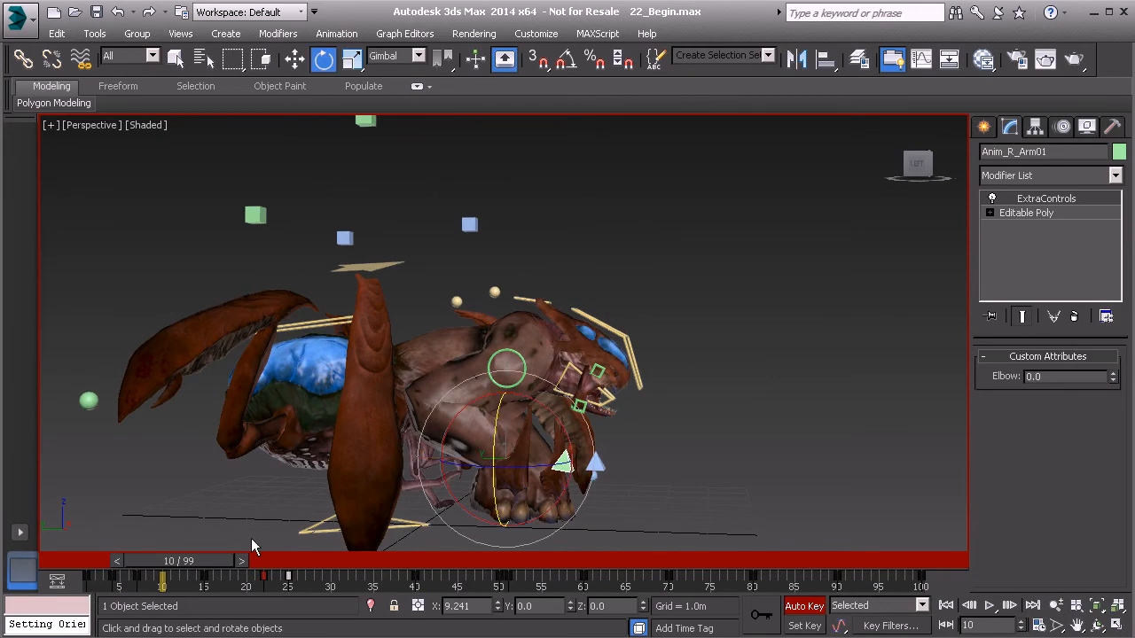
middle_click_drag(377, 475, 398, 466, "alt")
key("w")
left_click_drag(486, 434, 589, 436)
key("e")
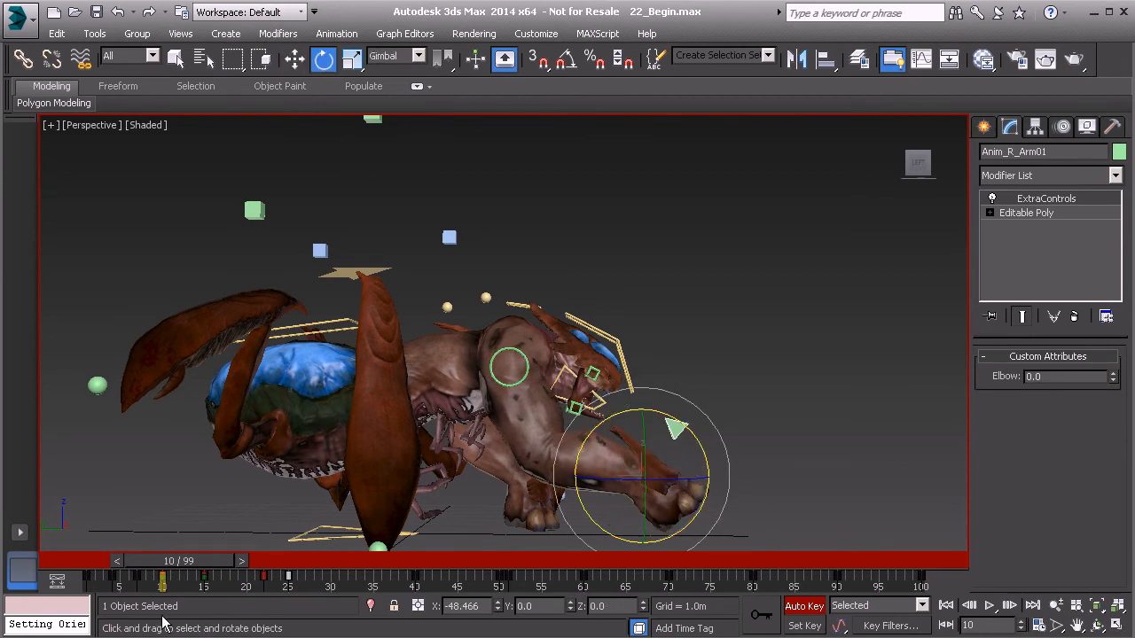
- Select Anim_L_Arm01 and move its frame 30 key to frame 27
left_click_drag(188, 568, 288, 605)
key("e")
left_click(435, 422)
left_click_drag(435, 422, 531, 481)
middle_click_drag(530, 481, 534, 481, "alt")
left_click_drag(289, 562, 308, 593)
key("e")
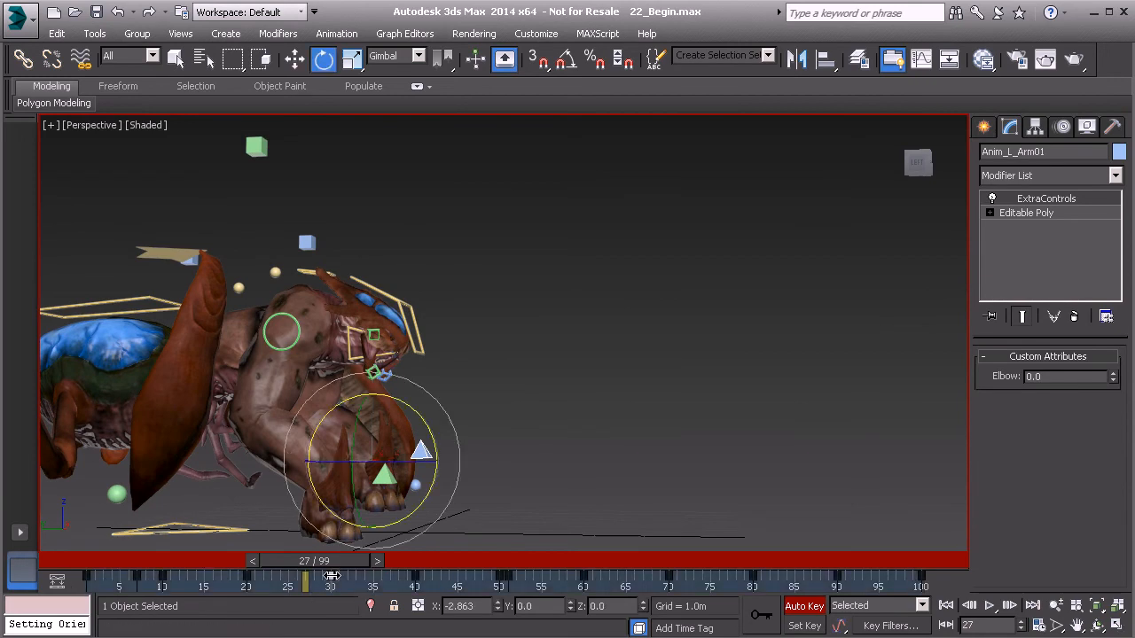
left_click_drag(330, 564, 221, 562)
- At frame 13, reach Anim_L_Arm01 forward and rotate the hand to about -43.4 degrees on X
key("e")
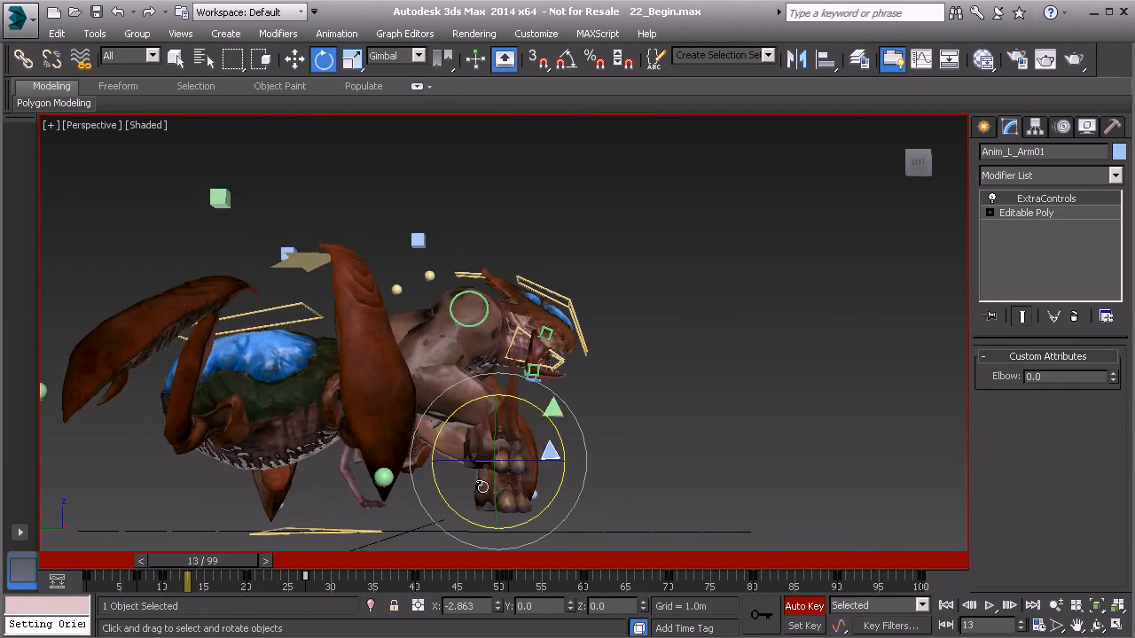
key("w")
left_click_drag(471, 436, 502, 481)
key("e")
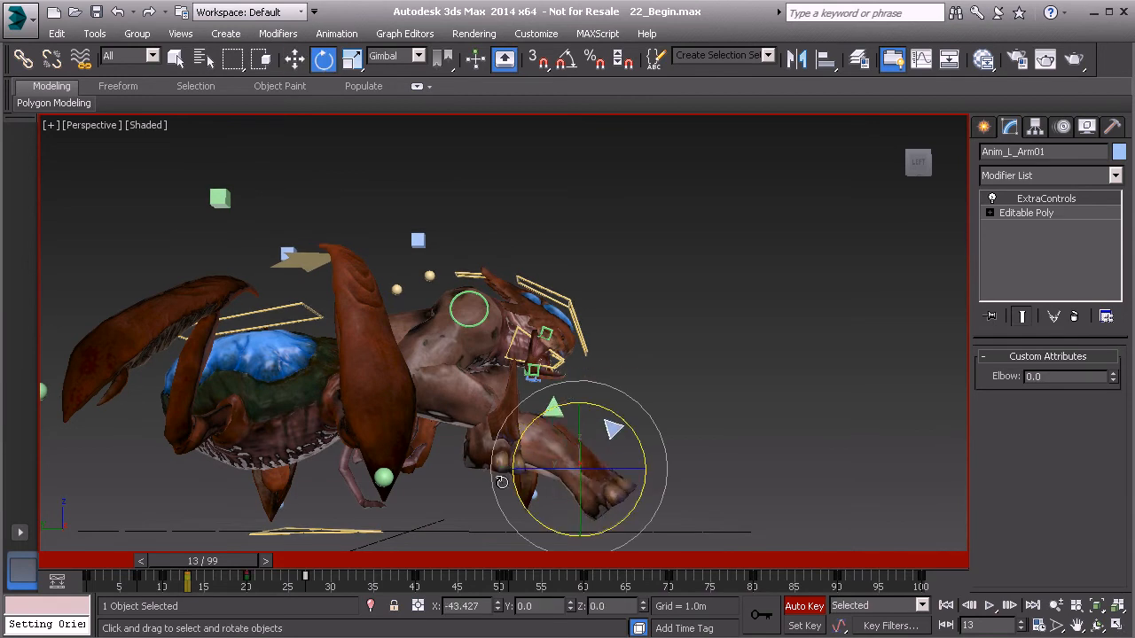
- At frame 24, raise Anim_L_Arm01 slightly along Z
left_click_drag(220, 561, 306, 587)
key("e")
middle_click_drag(415, 463, 361, 453, "alt")
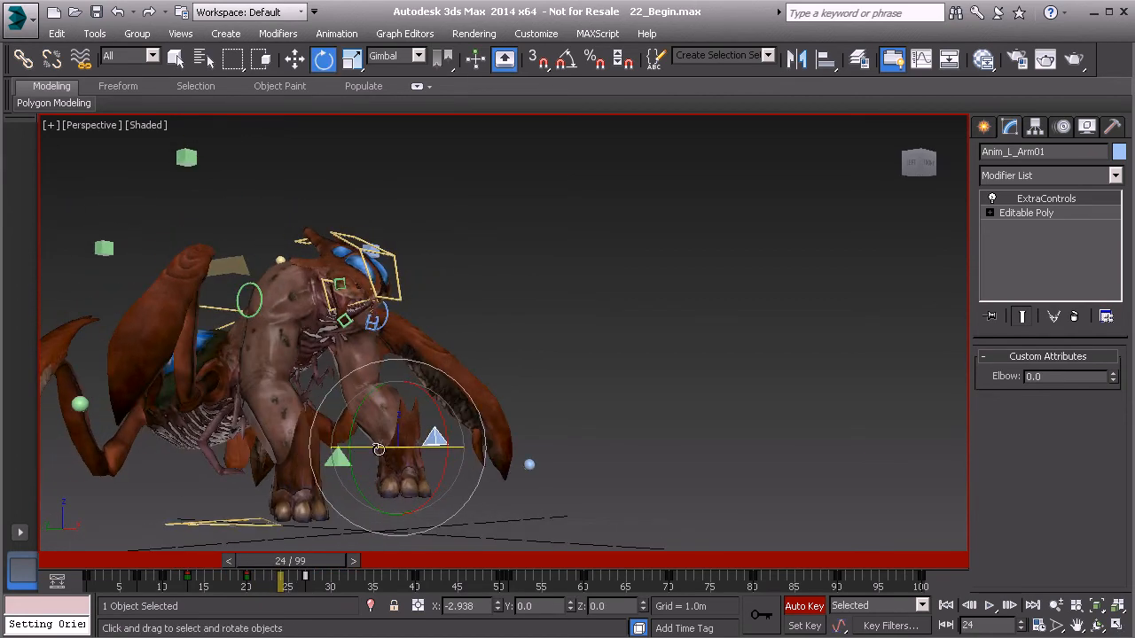
key("w")
left_click_drag(399, 377, 399, 354)
middle_click_drag(372, 448, 443, 454, "alt")
- Select both Anim_L_Arm01 and Anim_R_Arm01 and copy their frame 40 keys to frame 45 to hold the hands planted
left_click_drag(315, 563, 433, 599)
key("w")
mouse_move(492, 426)
middle_mouse_down("alt")
mouse_move(441, 439)
mouse_move(485, 425)
middle_mouse_up("alt")
left_click_drag(442, 562, 454, 565)
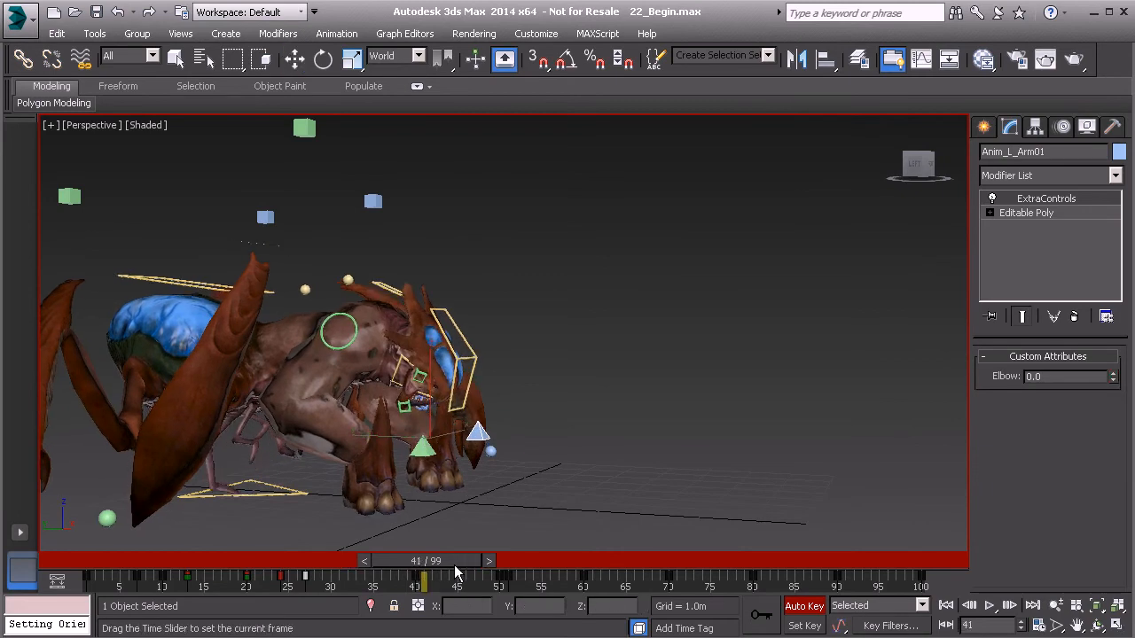
left_click(423, 453, "ctrl")
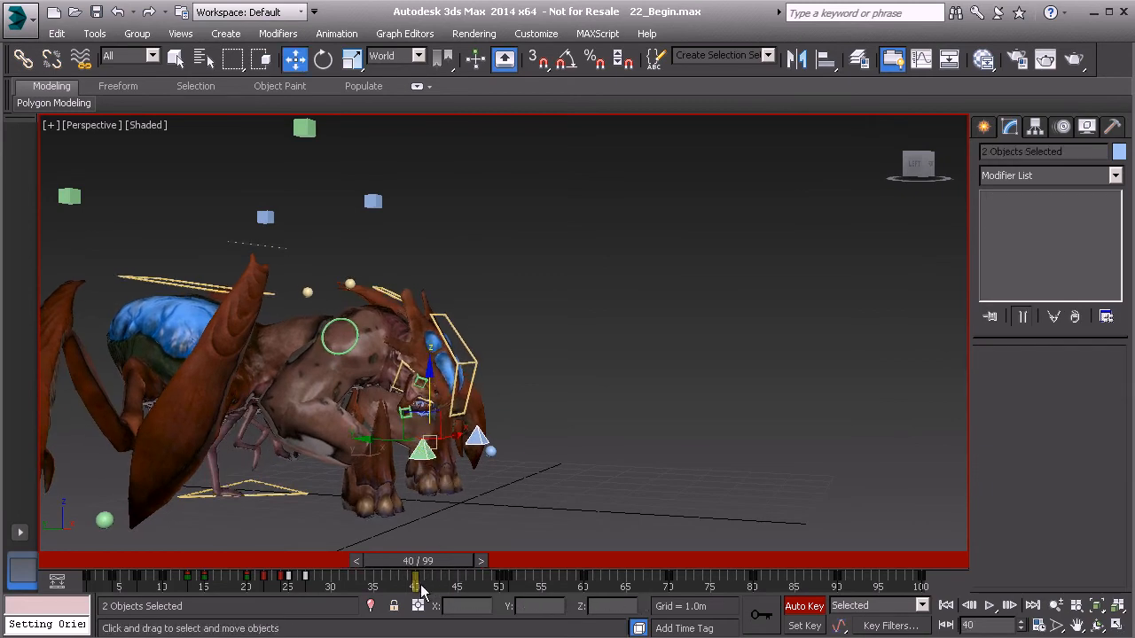
mouse_move(435, 560)
left_mouse_down()
mouse_move(465, 563)
mouse_move(437, 564)
left_mouse_up()
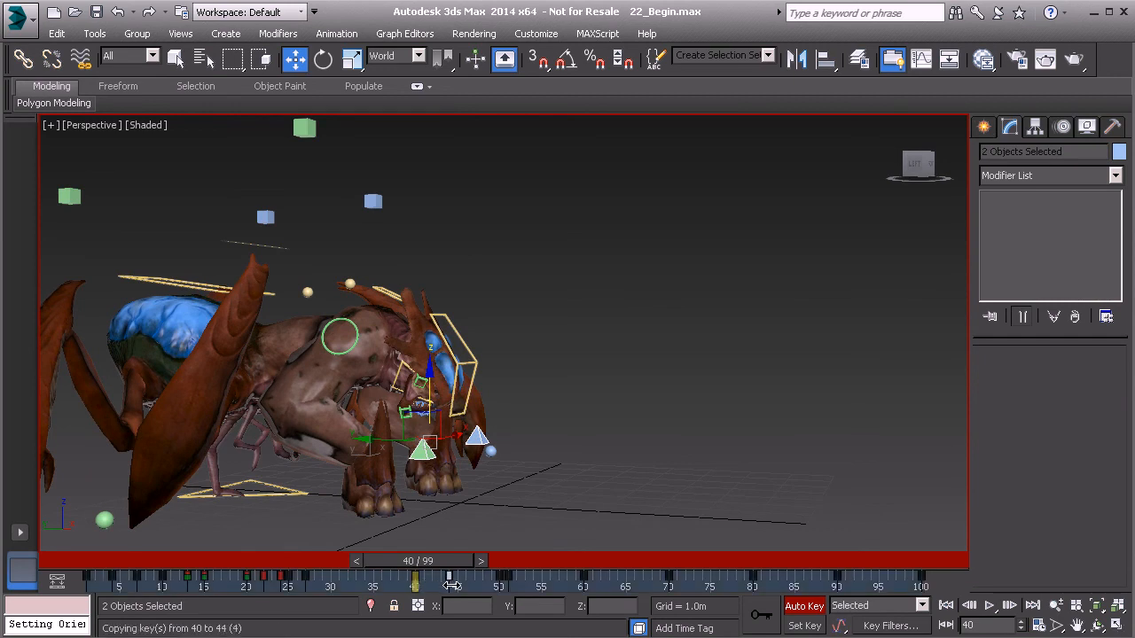
left_click(449, 575)
left_click_drag(433, 559, 470, 562)
key("w")
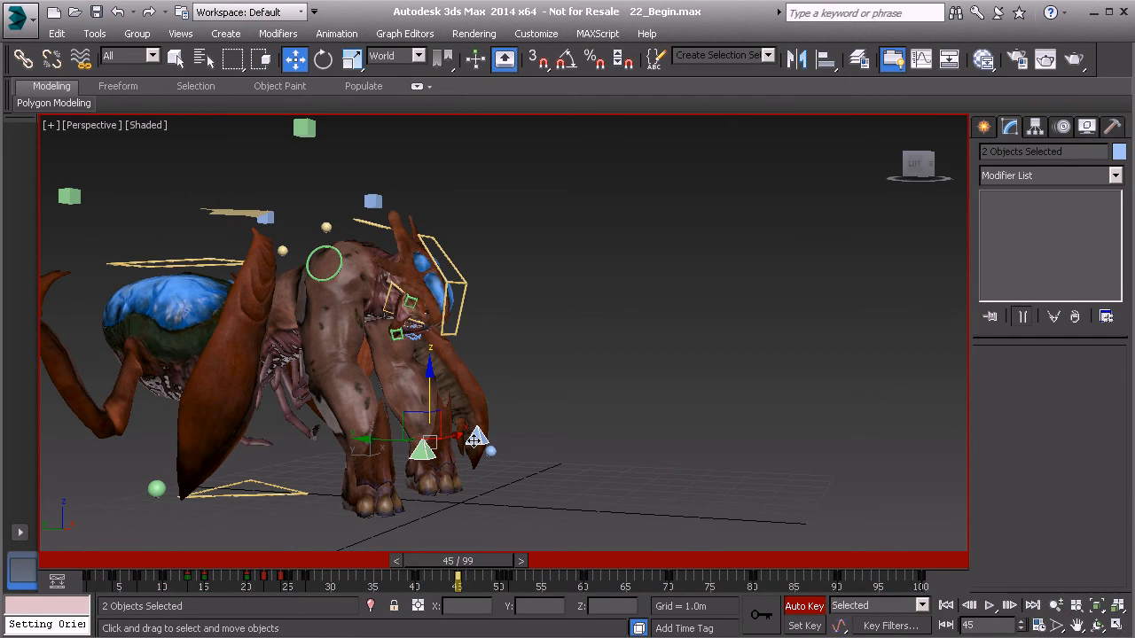
- Select only Anim_L_Arm01 and move its frame 45 key to frame 43 so this hand lifts earlier
left_click(475, 440)
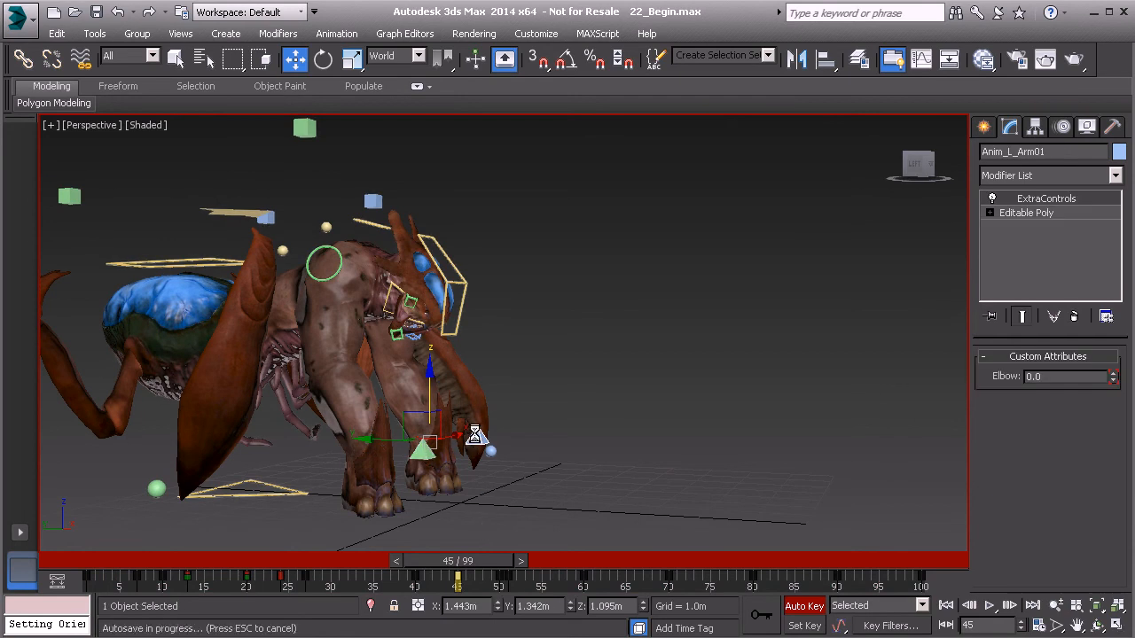
mouse_move(468, 565)
left_mouse_down()
mouse_move(520, 565)
mouse_move(473, 578)
left_mouse_up()
key("w")
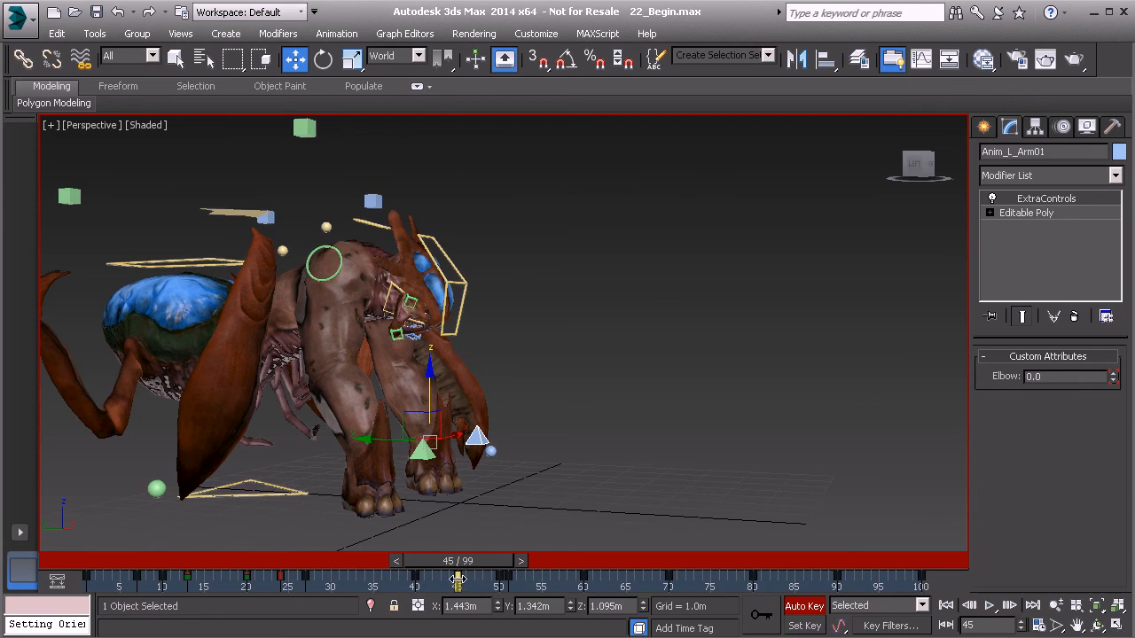
mouse_move(445, 578)
left_mouse_down()
mouse_move(413, 559)
mouse_move(522, 577)
mouse_move(412, 578)
mouse_move(524, 572)
mouse_move(452, 575)
mouse_move(202, 538)
mouse_move(438, 580)
left_mouse_up()
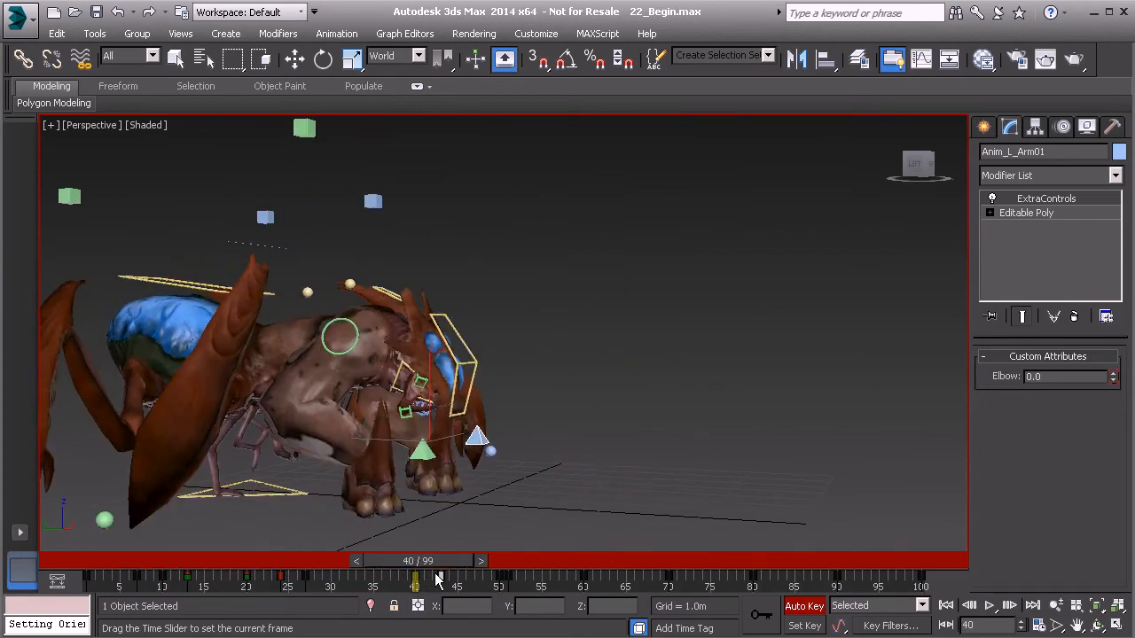
key("w")
- At frame 46, rotate Anim_R_Clavicle01 to about -6.5 degrees on Y and -15.8 degrees on Z
left_click(341, 352)
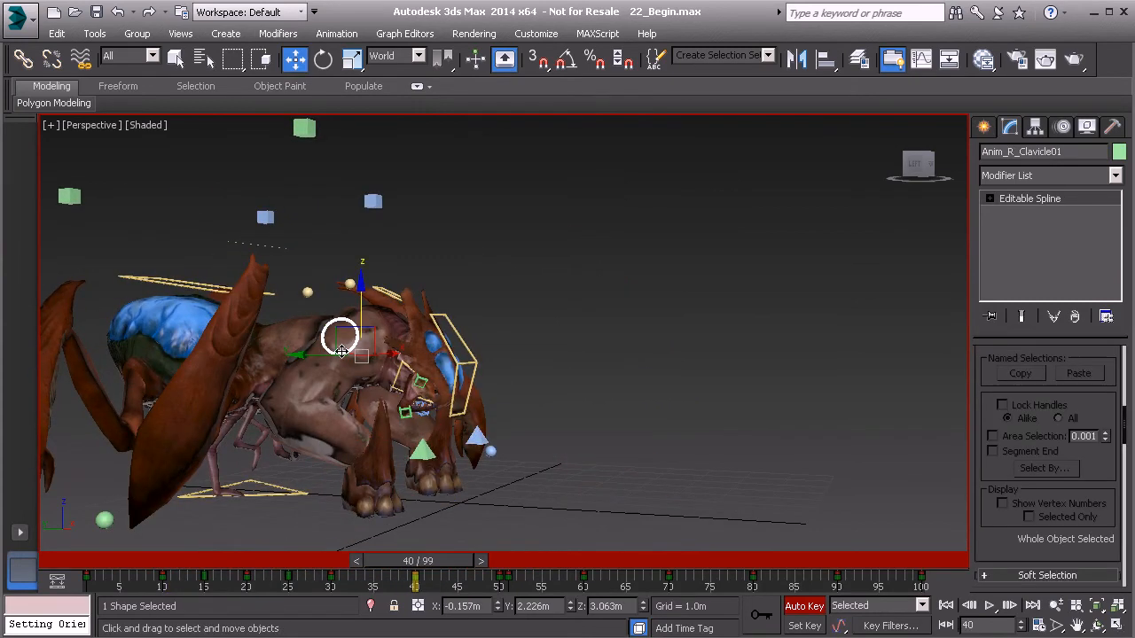
left_click_drag(435, 559, 479, 566)
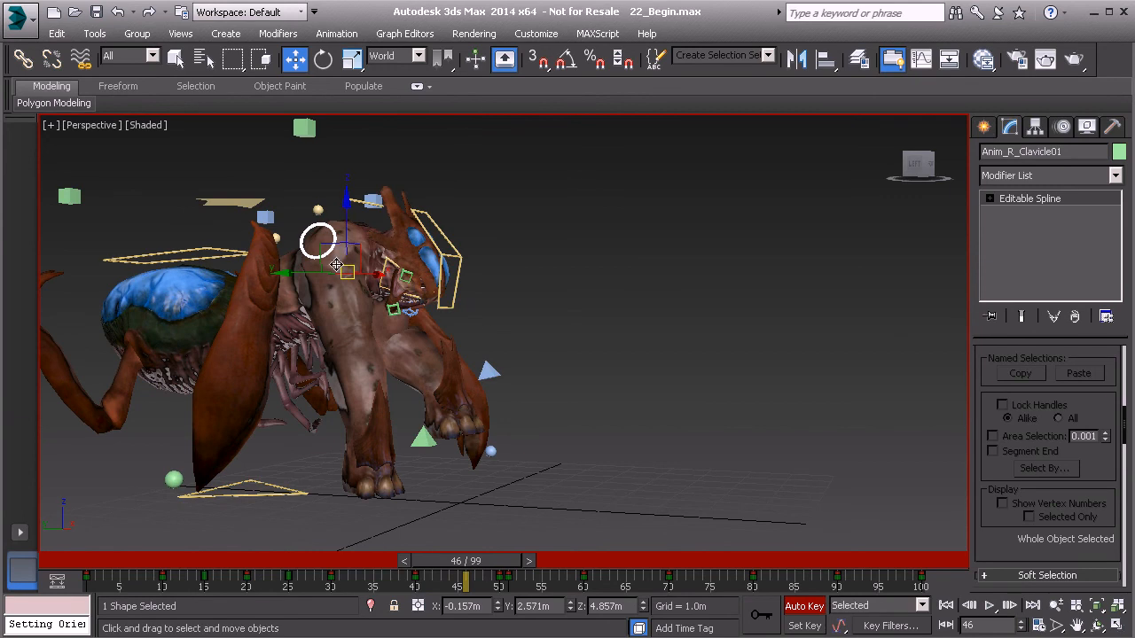
key("e")
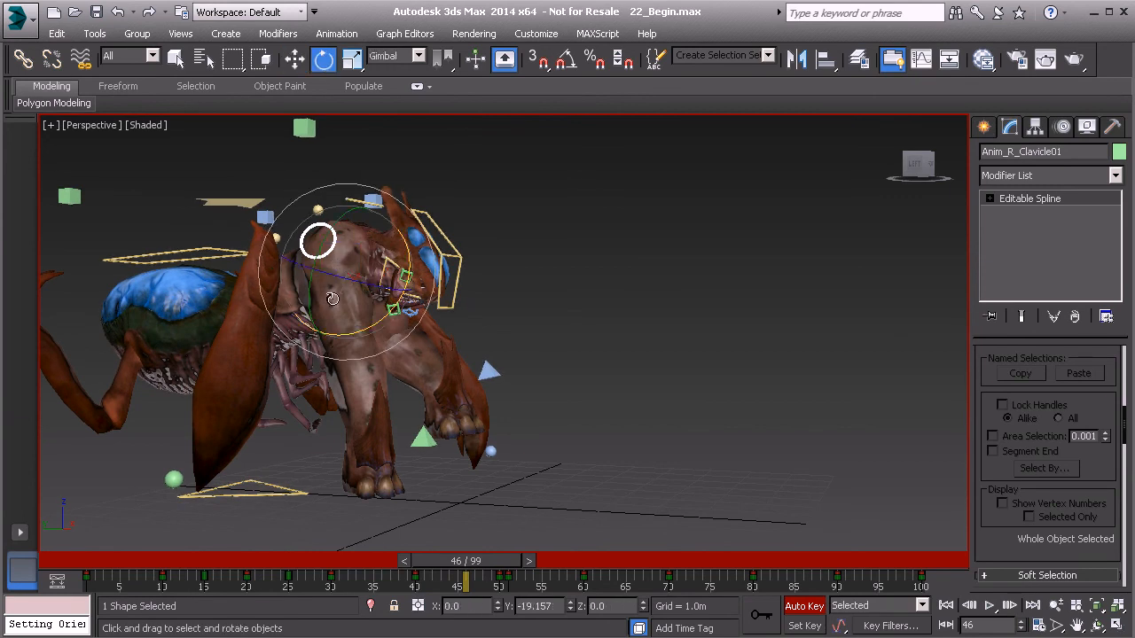
mouse_move(479, 562)
left_mouse_down()
mouse_move(445, 560)
mouse_move(477, 565)
mouse_move(478, 552)
left_mouse_up()
mouse_move(345, 291)
left_mouse_down()
mouse_move(328, 413)
mouse_move(373, 389)
left_mouse_up()
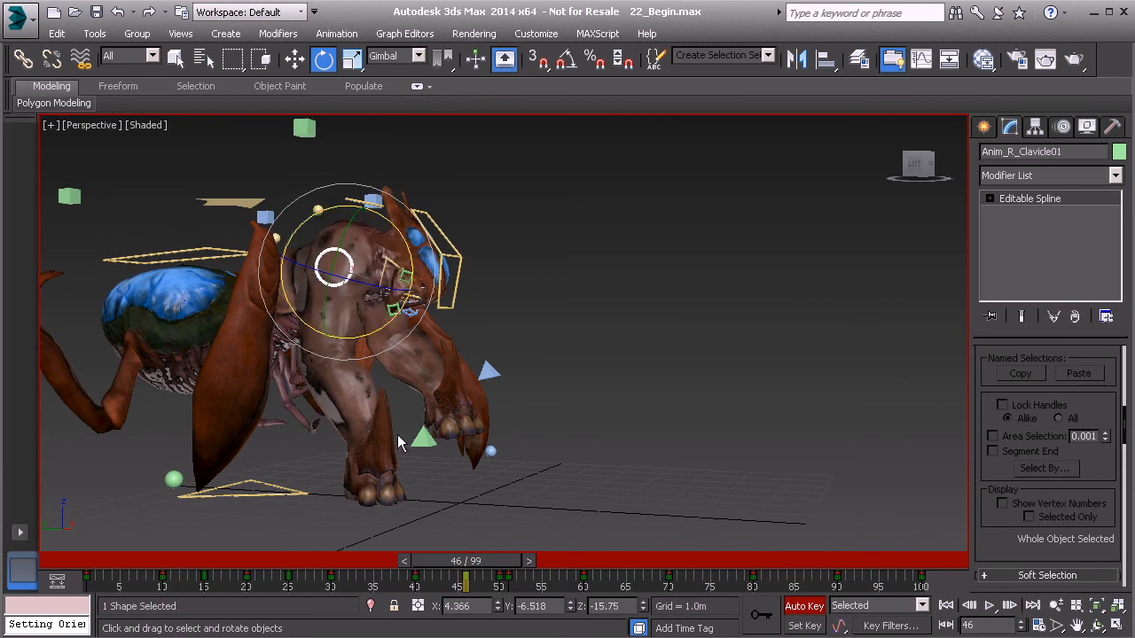
- Refine Anim_R_Clavicle01 at frame 46 by rotating it to about -11.7 degrees on Y and -11.4 degrees on Z
mouse_move(476, 559)
left_mouse_down()
mouse_move(453, 560)
mouse_move(481, 572)
left_mouse_up()
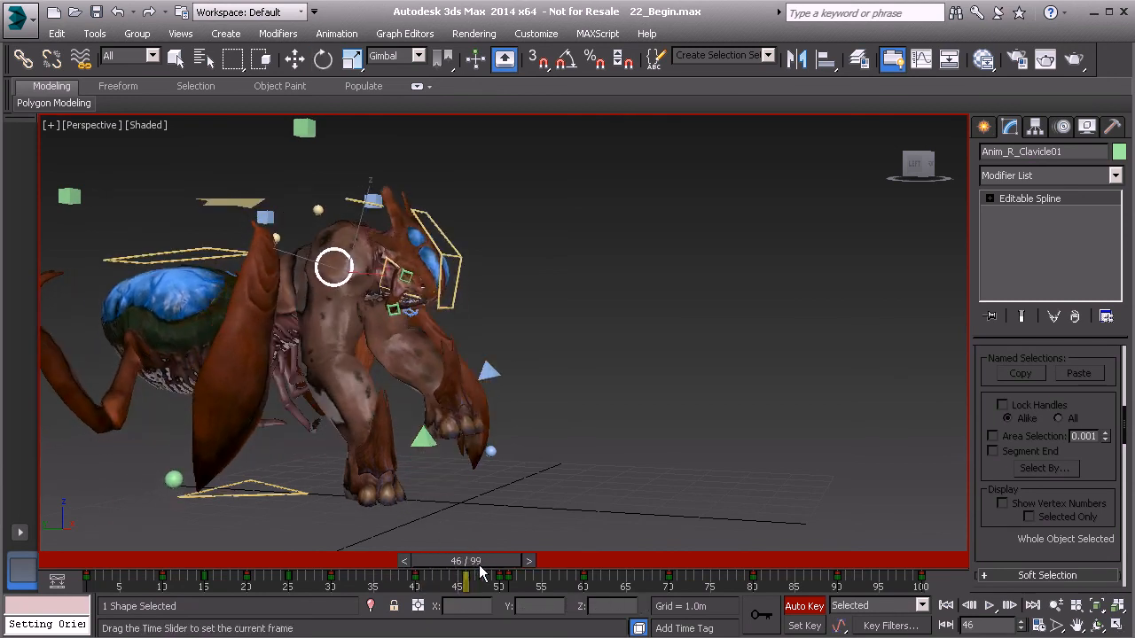
key("e")
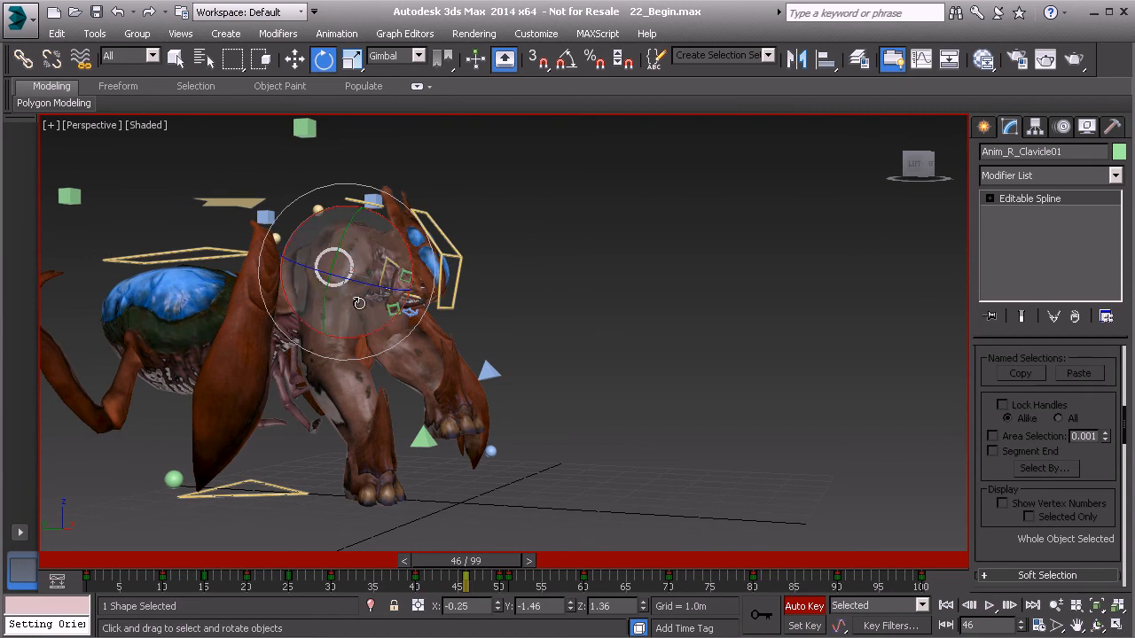
left_click_drag(357, 298, 351, 304)
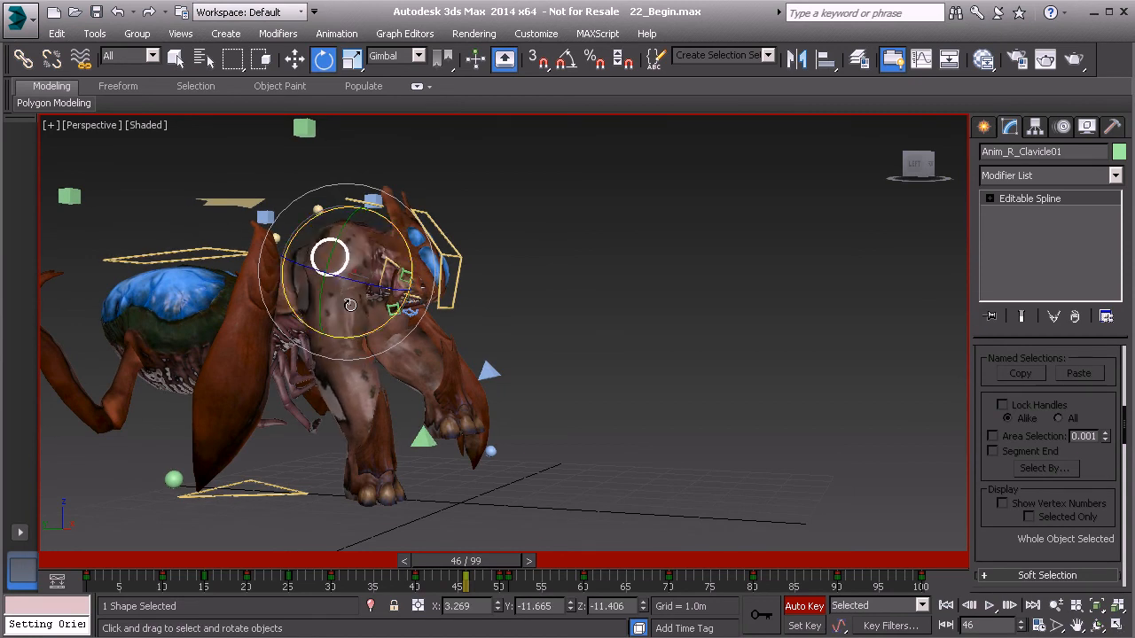
left_click_drag(479, 553, 479, 576)
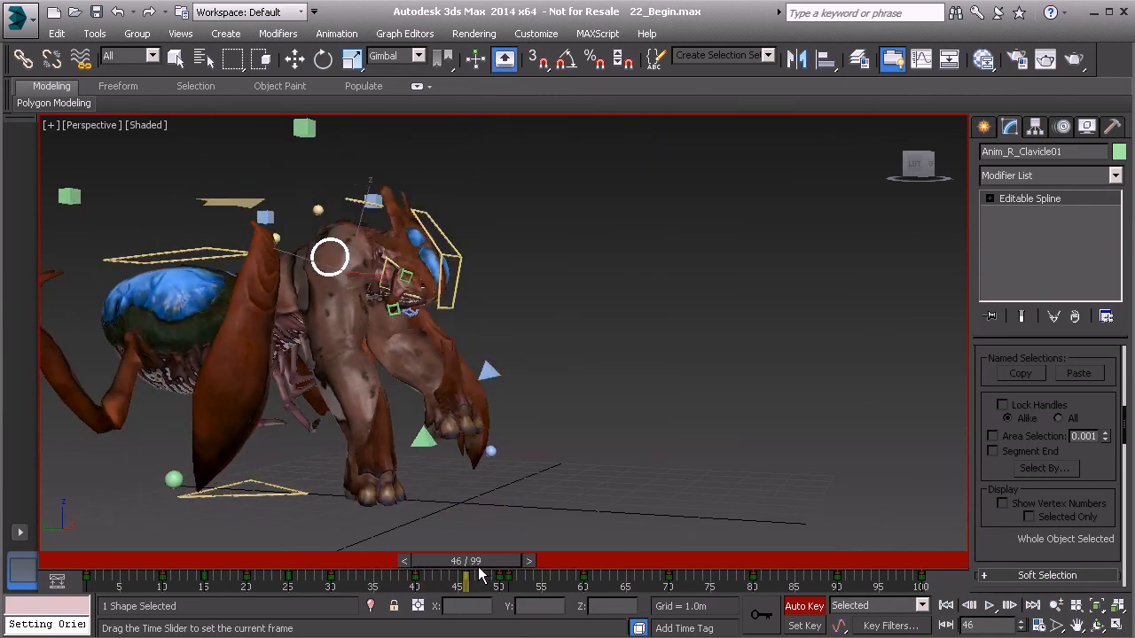
key("e")
left_click_drag(343, 303, 343, 305)
mouse_move(473, 559)
left_mouse_down()
mouse_move(458, 563)
mouse_move(499, 572)
mouse_move(473, 564)
left_mouse_up()
- Select Anim_L_Clavicle01 and rotate it slightly at frame 43 to adjust the left shoulder
middle_click_drag(567, 401, 363, 396, "alt")
mouse_move(470, 572)
left_mouse_down()
mouse_move(430, 562)
mouse_move(457, 563)
left_mouse_up()
left_click(434, 194)
left_click(445, 293)
mouse_move(457, 571)
left_mouse_down()
mouse_move(427, 570)
mouse_move(451, 569)
left_mouse_up()
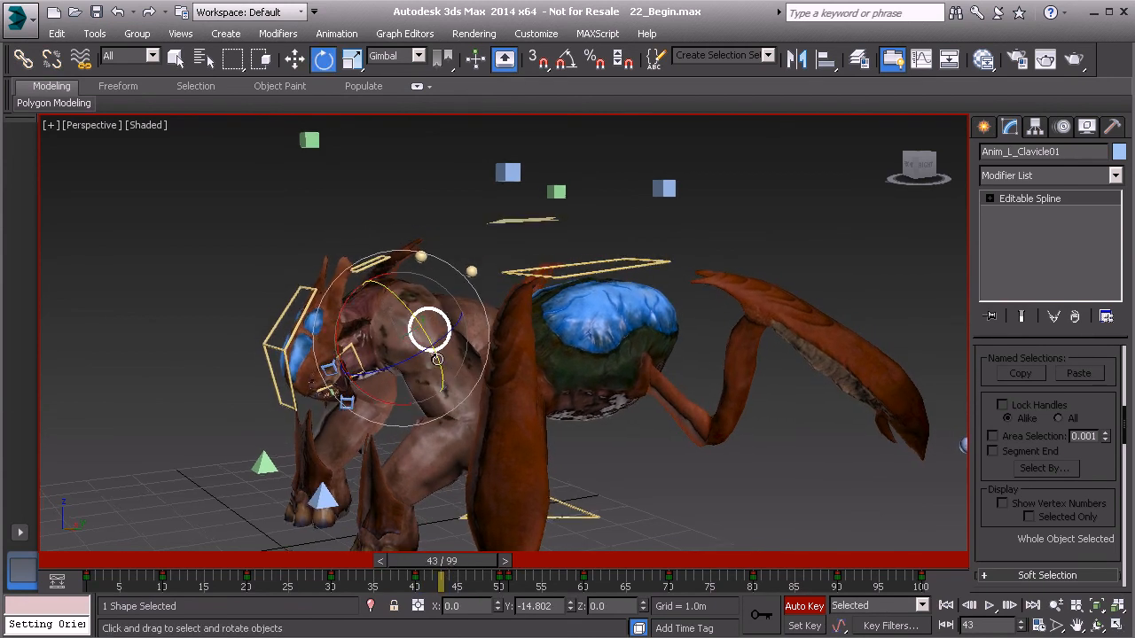
middle_click_drag(451, 376, 418, 350, "alt")
left_click_drag(426, 384, 423, 392)
- Return to frame 1 and play the animation from the side to review the whole walk
left_click_drag(448, 570, 98, 510)
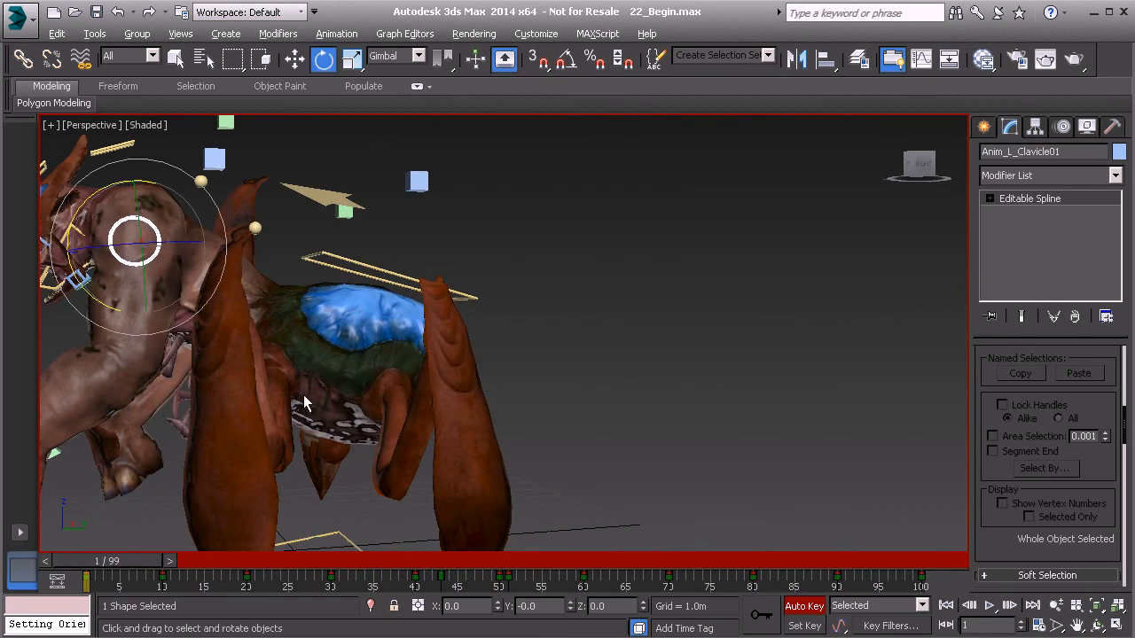
middle_click_drag(299, 405, 515, 391, "alt")
middle_click_drag(133, 390, 560, 359)
scroll(276, 442, "down", 4)
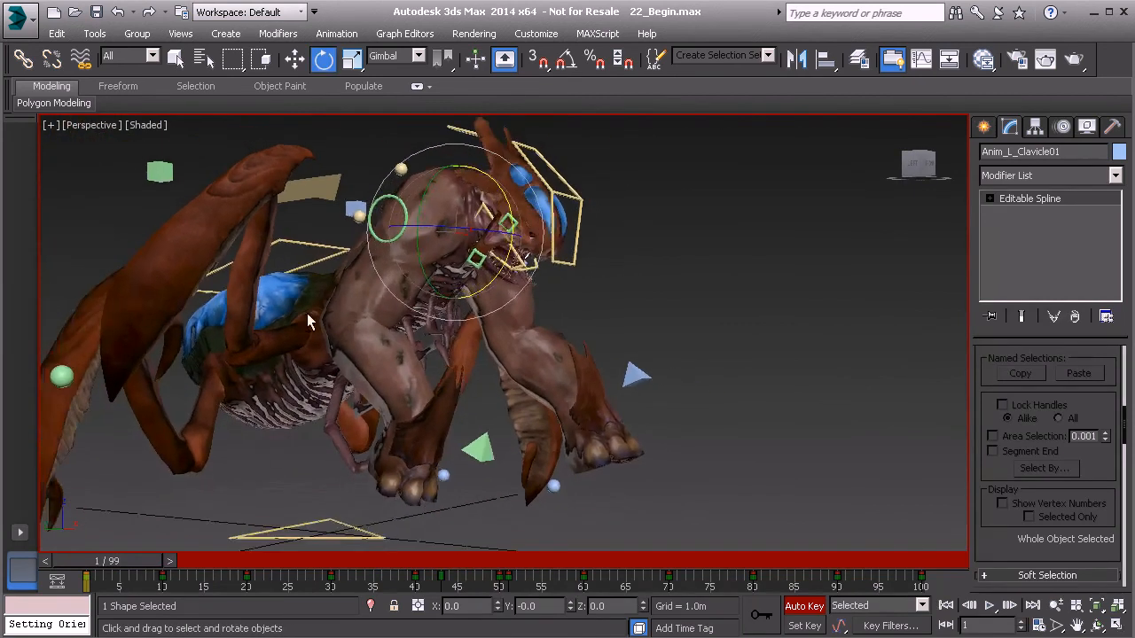
middle_click_drag(222, 431, 240, 392, "alt")
middle_click_drag(240, 391, 267, 389)
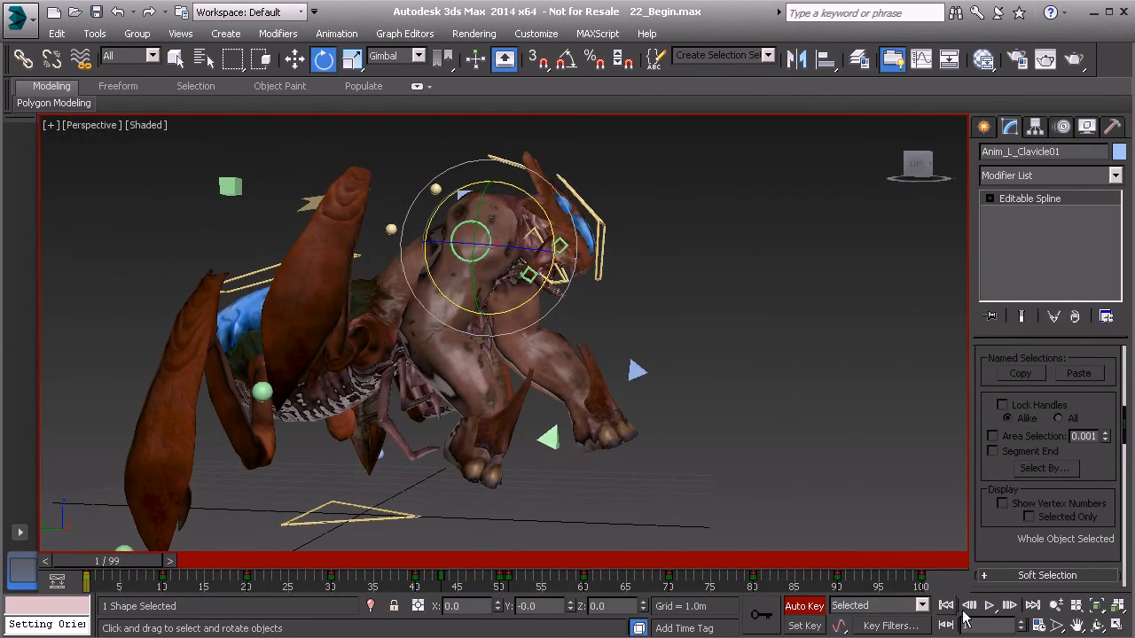
left_click(990, 605)
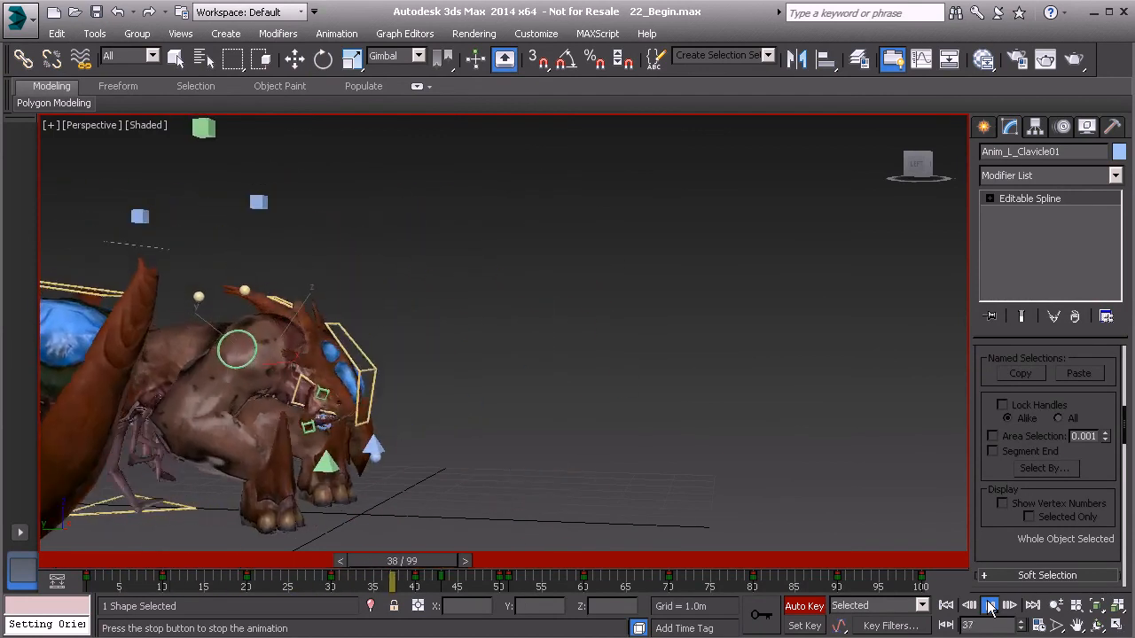
middle_click_drag(376, 390, 476, 421)
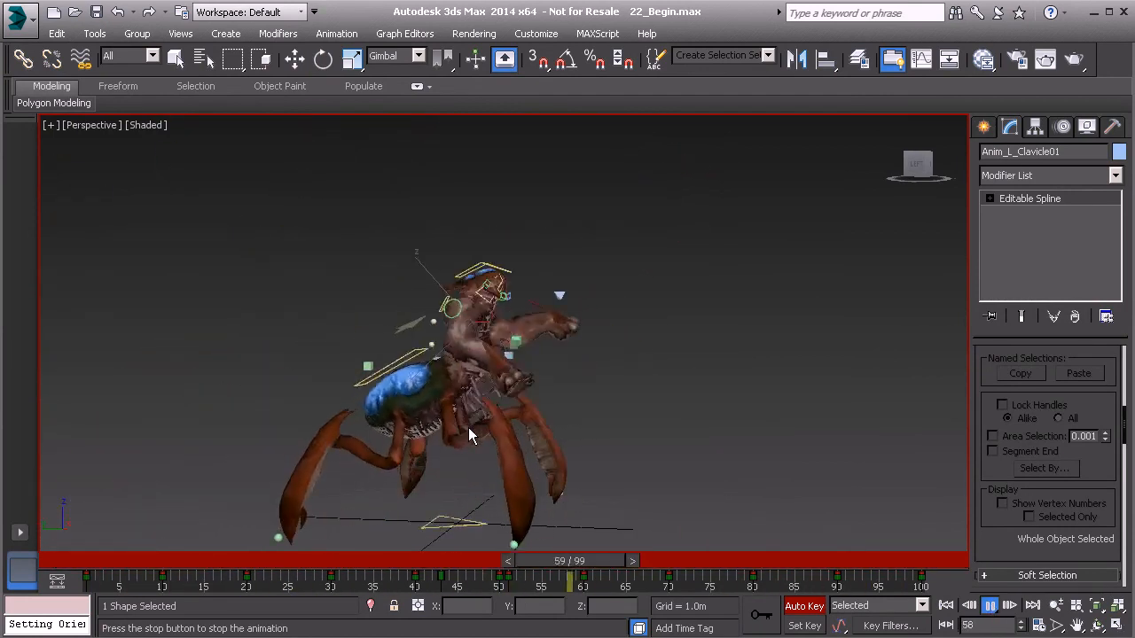
- Stop the playback and scrub back through frame 13 to the start to check the arm and shoulder motion
left_click(990, 606)
key("e")
left_click_drag(422, 572, 223, 578)
key("e")
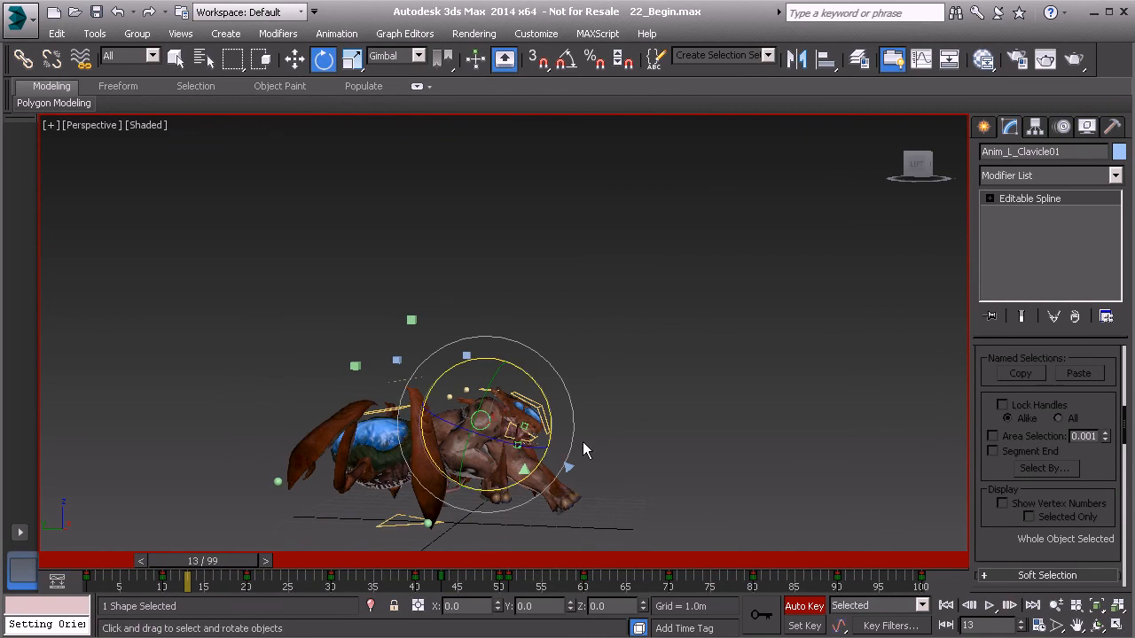
middle_click_drag(521, 468, 506, 436)
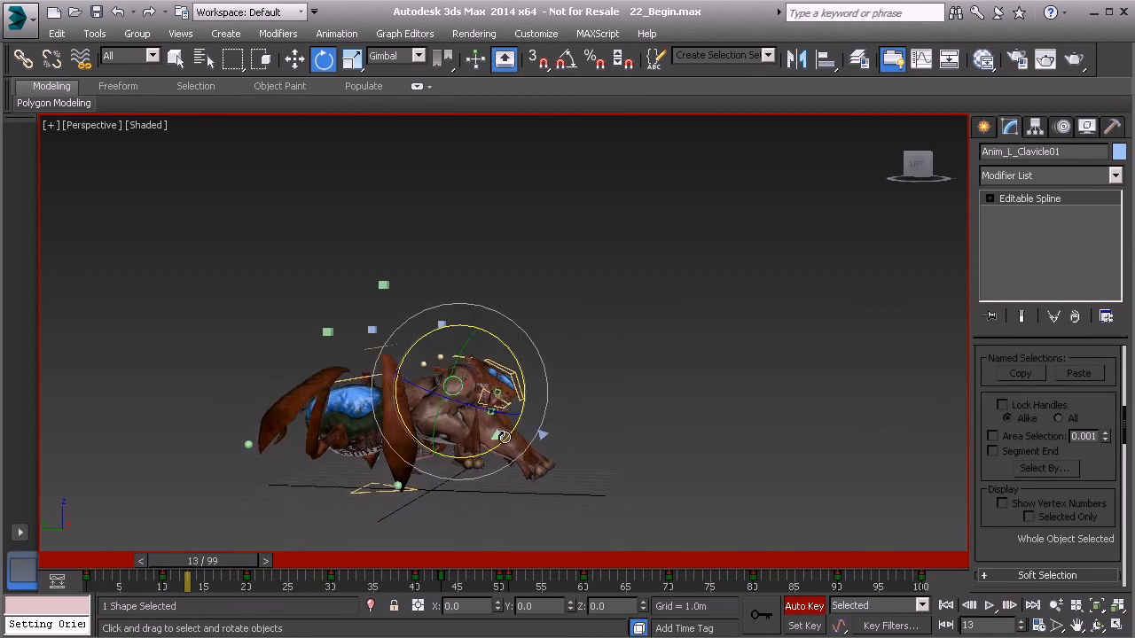
left_click_drag(175, 560, 36, 586)
key("e")
mouse_move(545, 396)
middle_mouse_down("alt")
mouse_move(558, 399)
mouse_move(548, 405)
middle_mouse_up("alt")
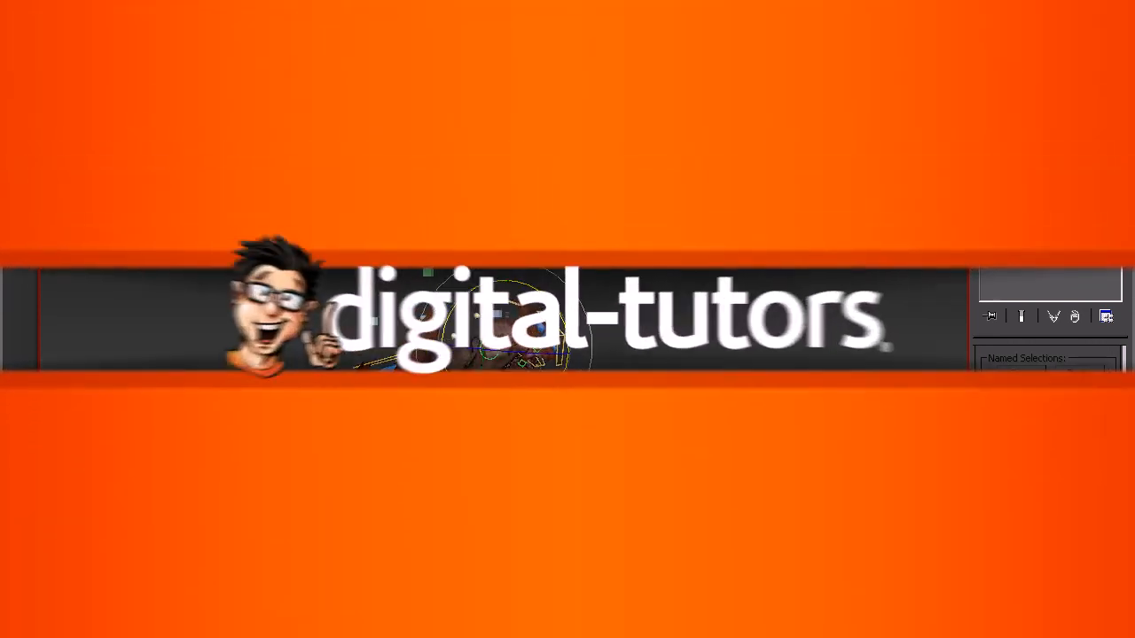